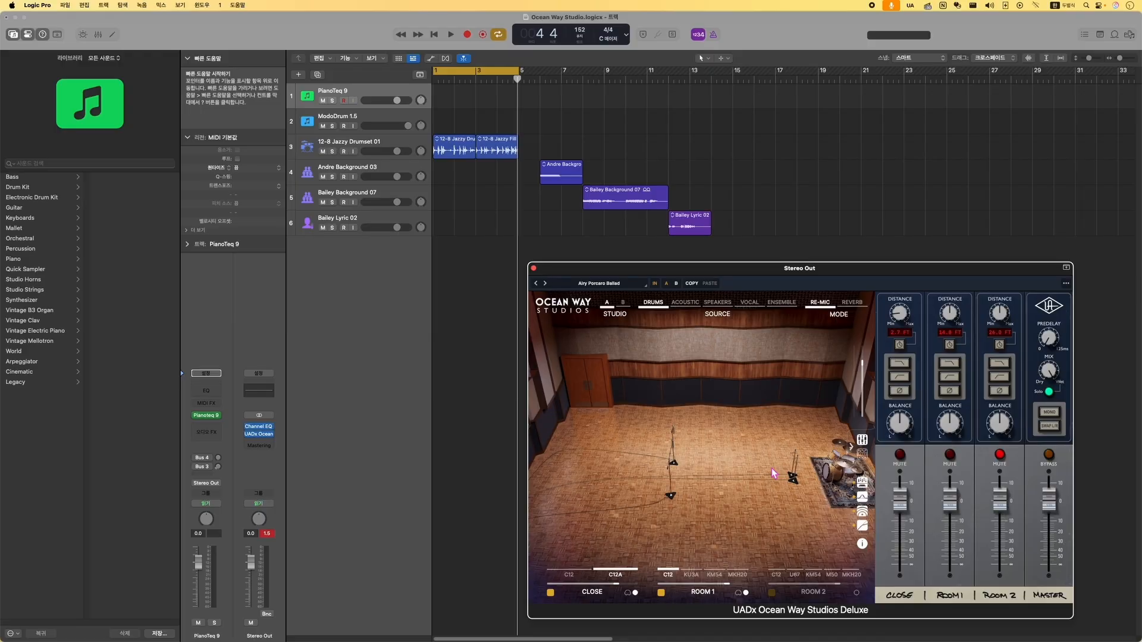
Step: Compare playback of the drum loop with the Ocean Way Studios plug-in bypassed and active
mouse_move(821, 302)
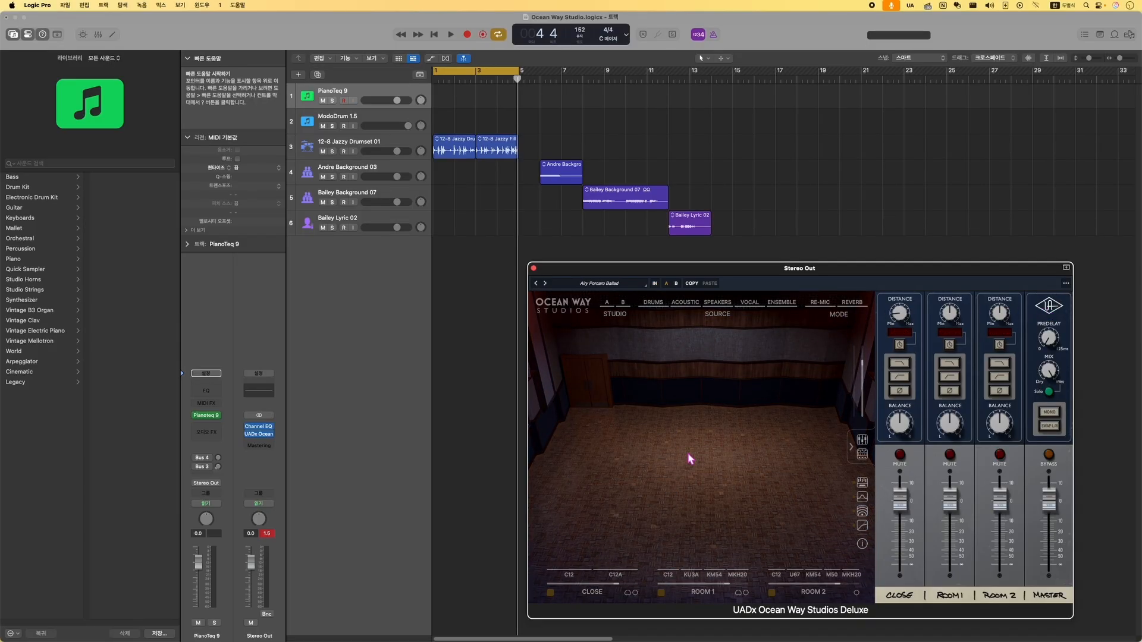
key("space")
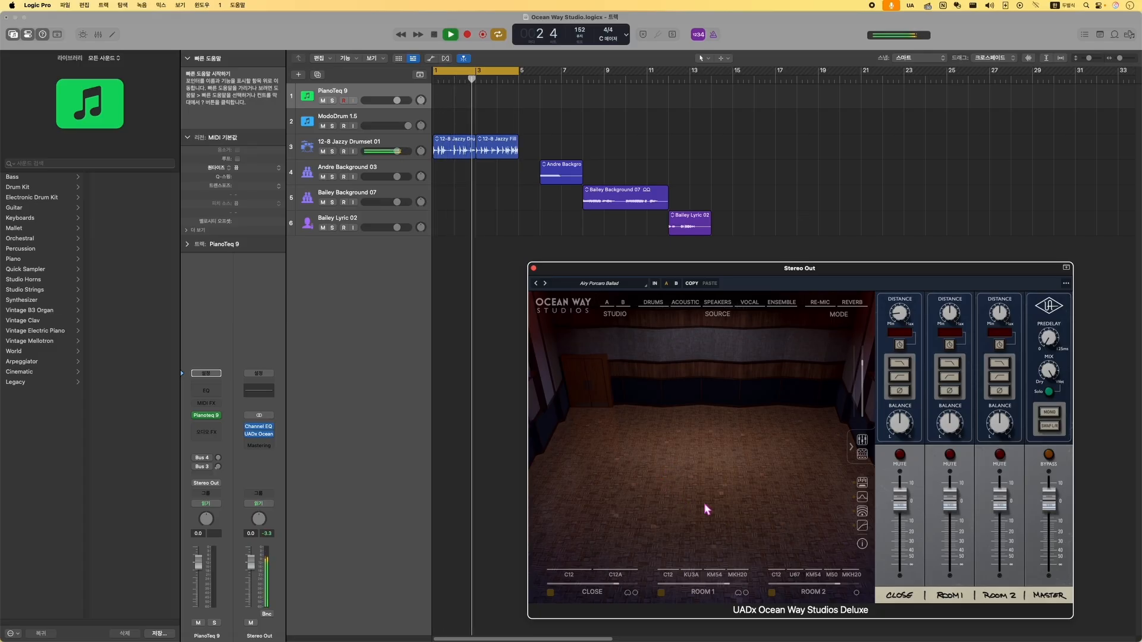
key("space")
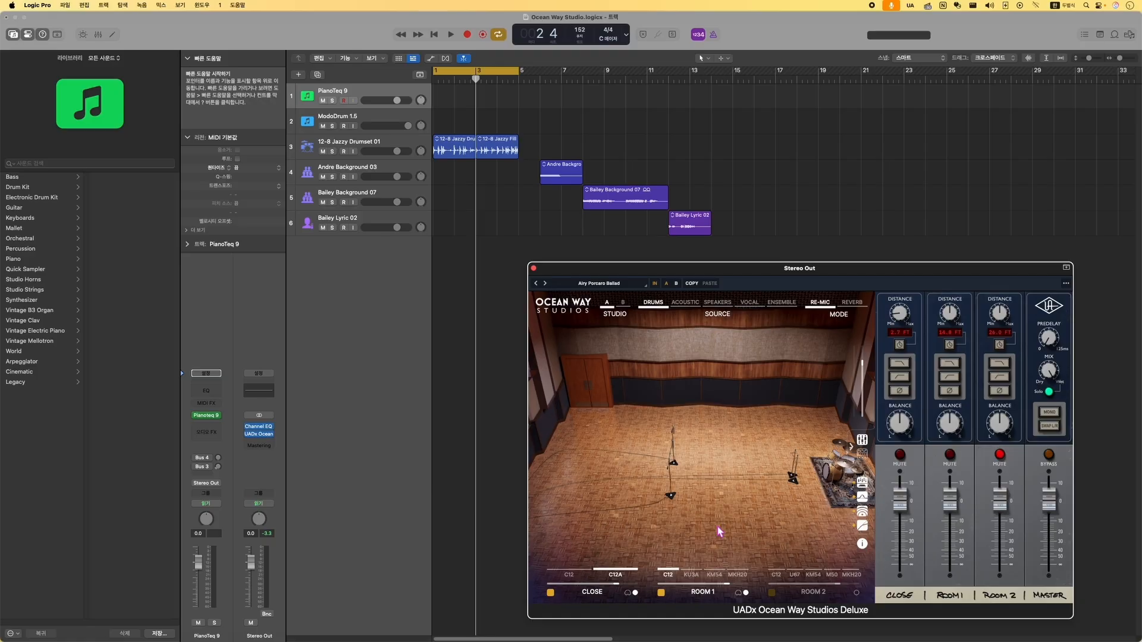
key("space")
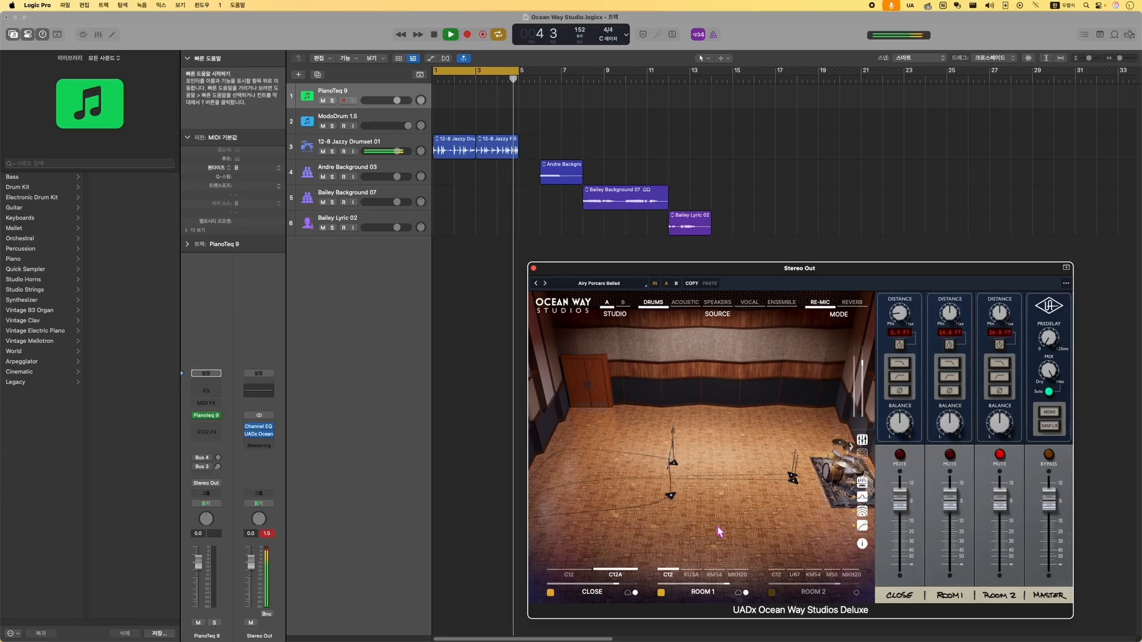
key("space")
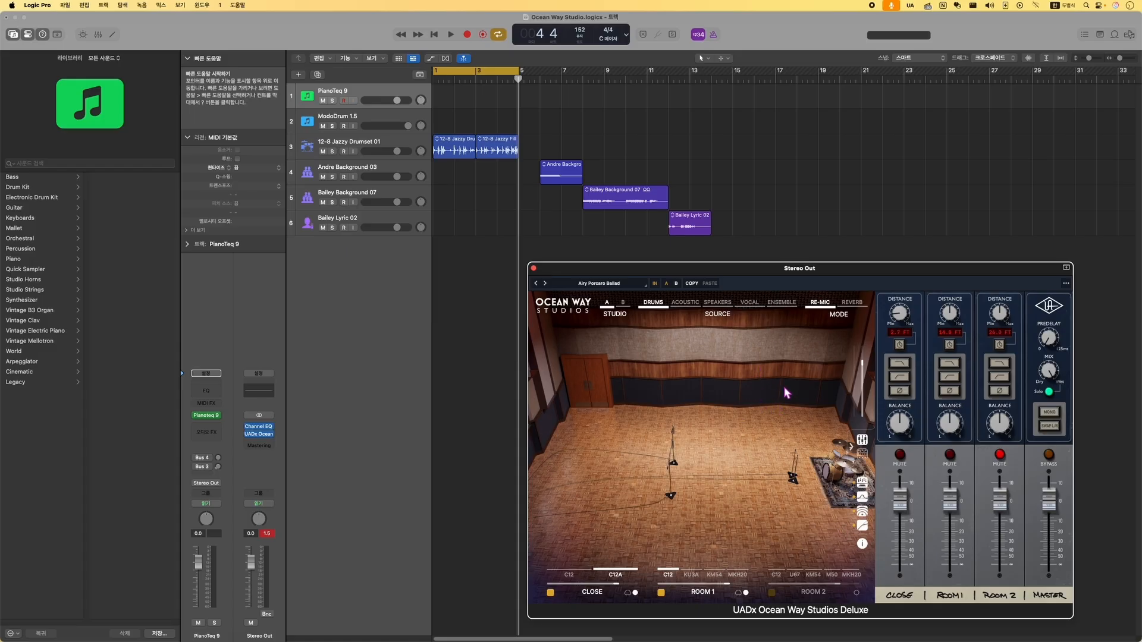
Step: Load the favorite Default preset in Ocean Way Studios, clearing the tag filters, and play the drum loop through it
left_click(637, 284)
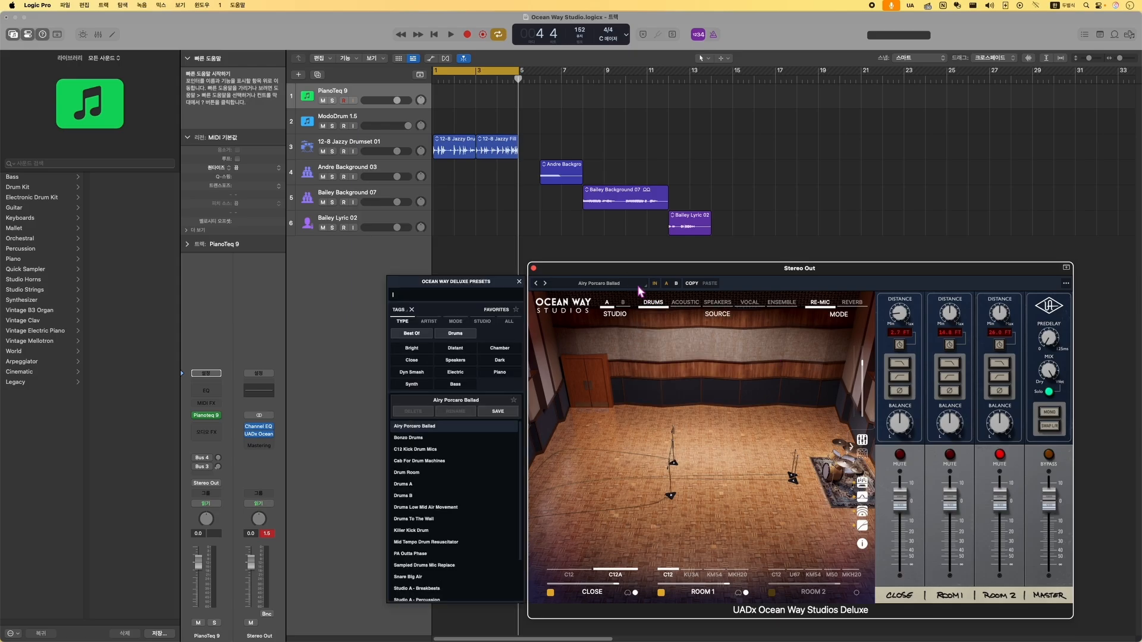
left_click(515, 310)
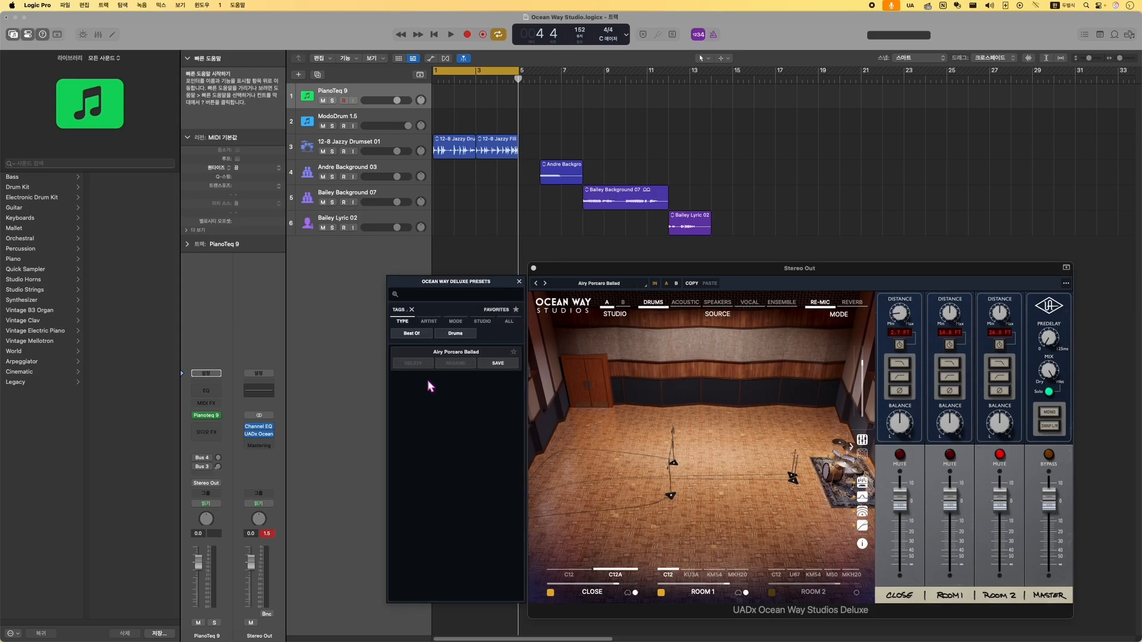
left_click(451, 334)
left_click(429, 335)
left_click(426, 376)
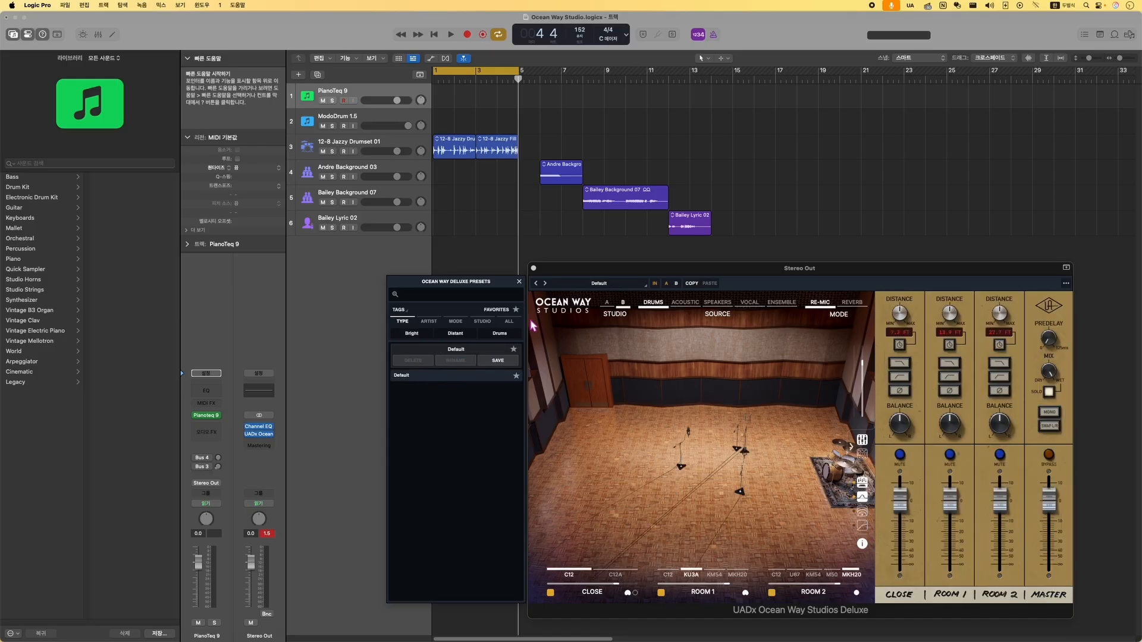
left_click(519, 282)
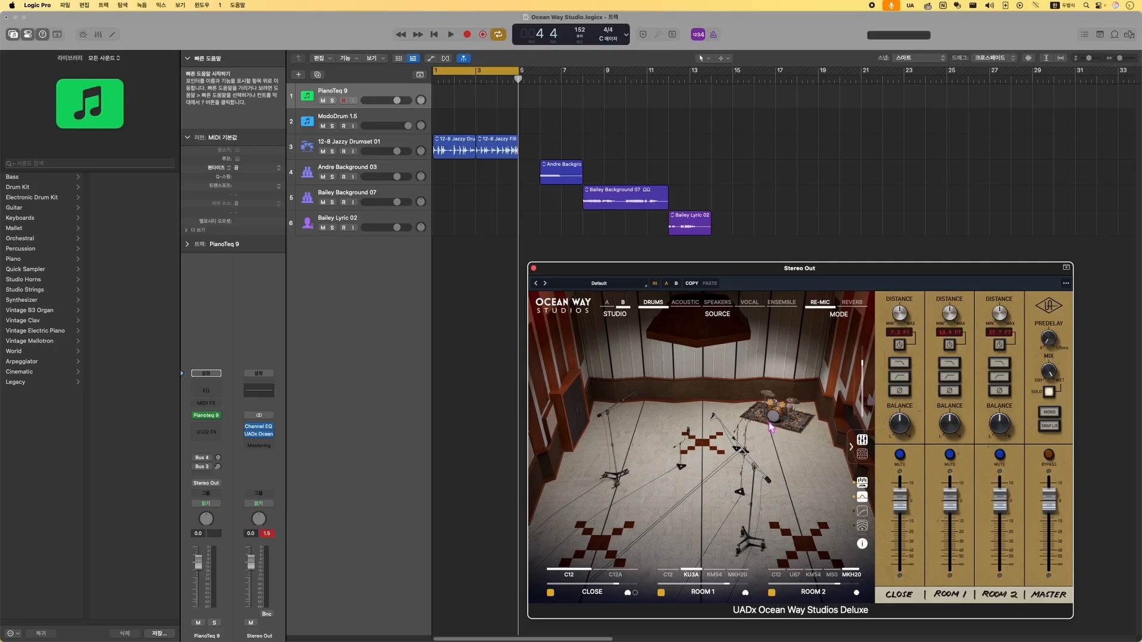
key("space")
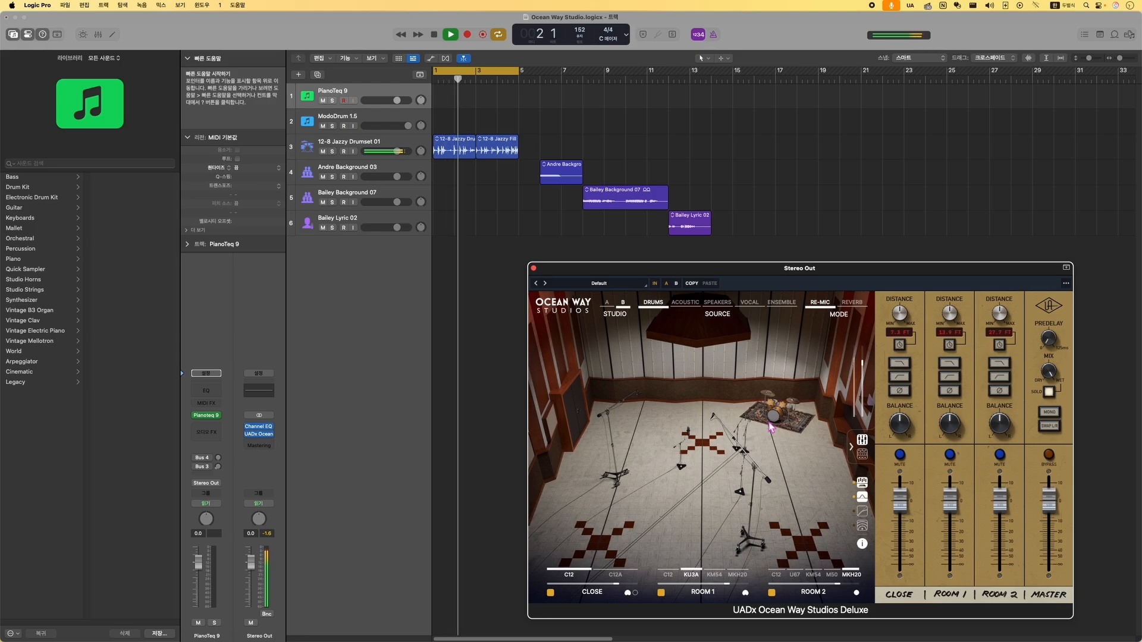
key("space")
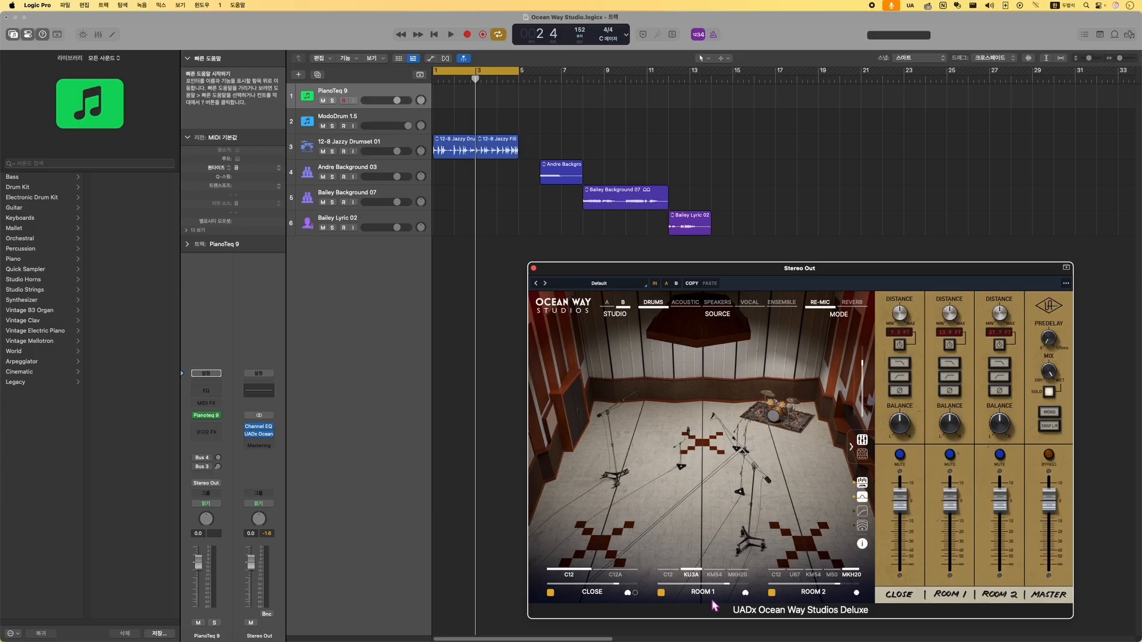
Step: Mute the Room 1 and Room 2 mics and play the loop through the Close mics alone
left_click(950, 455)
left_click(999, 455)
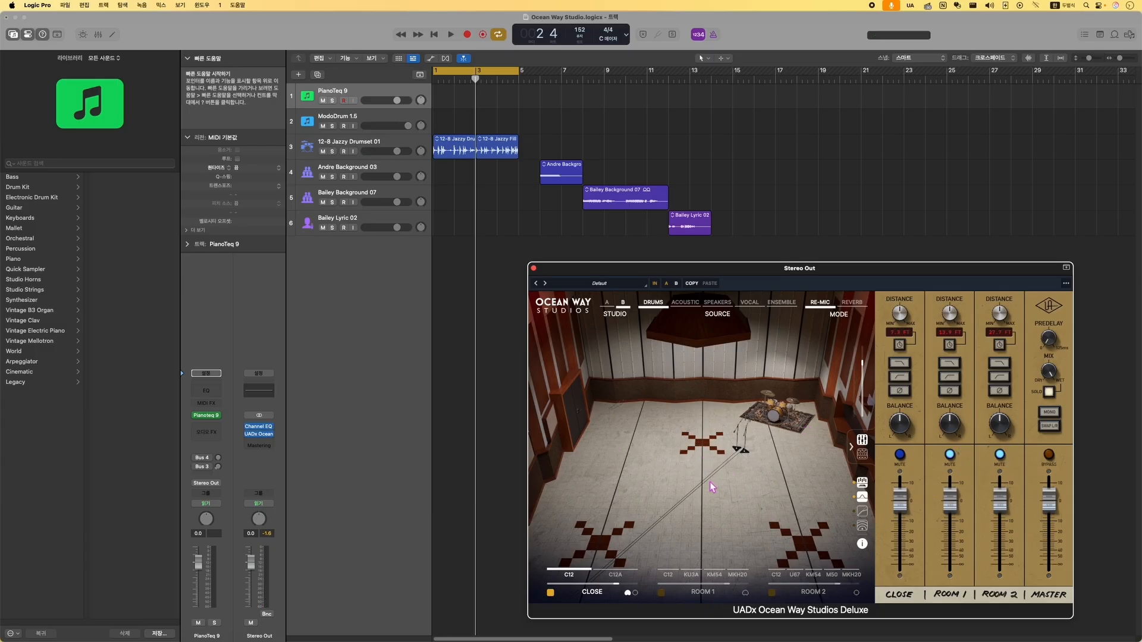
key("space")
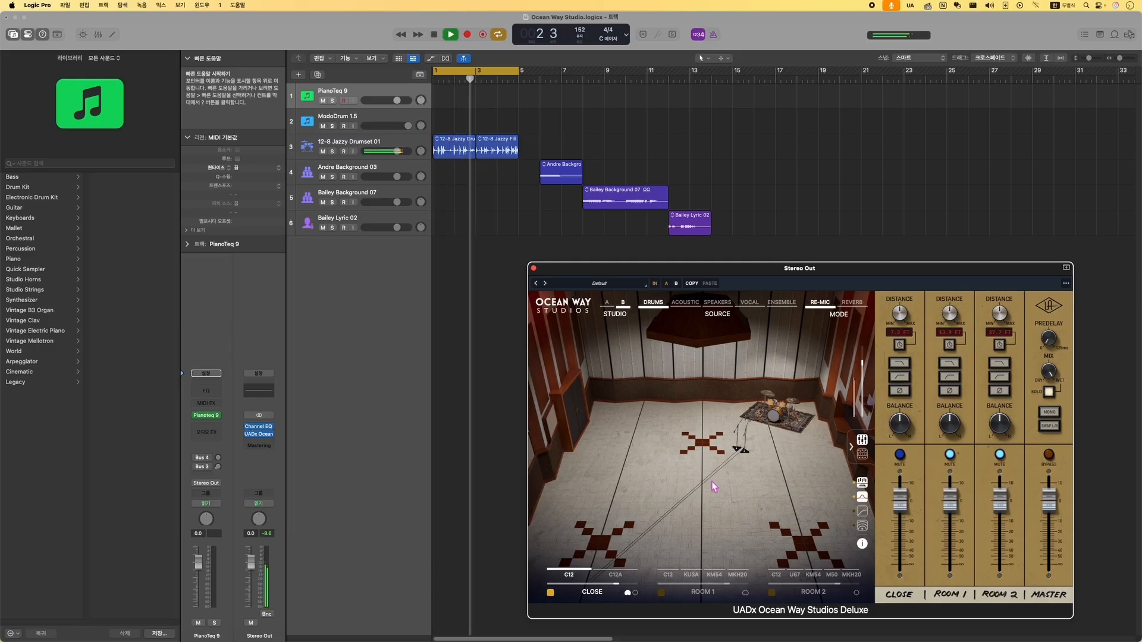
key("space")
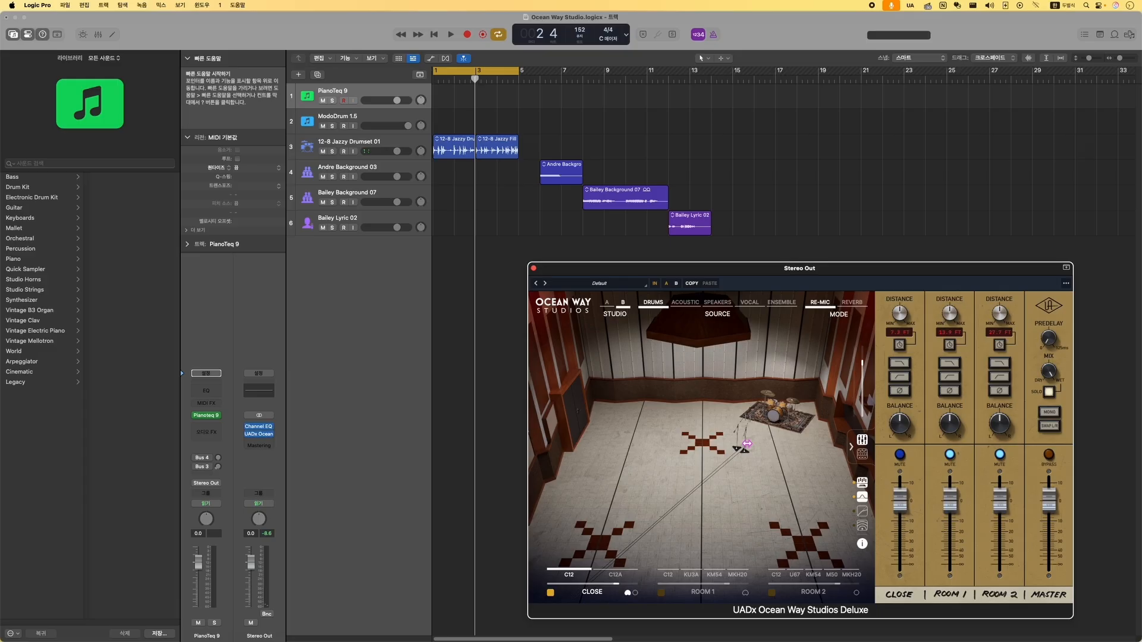
Step: Move the Close mics right up to the drum kit and play the loop
left_click_drag(747, 443, 793, 420)
key("space")
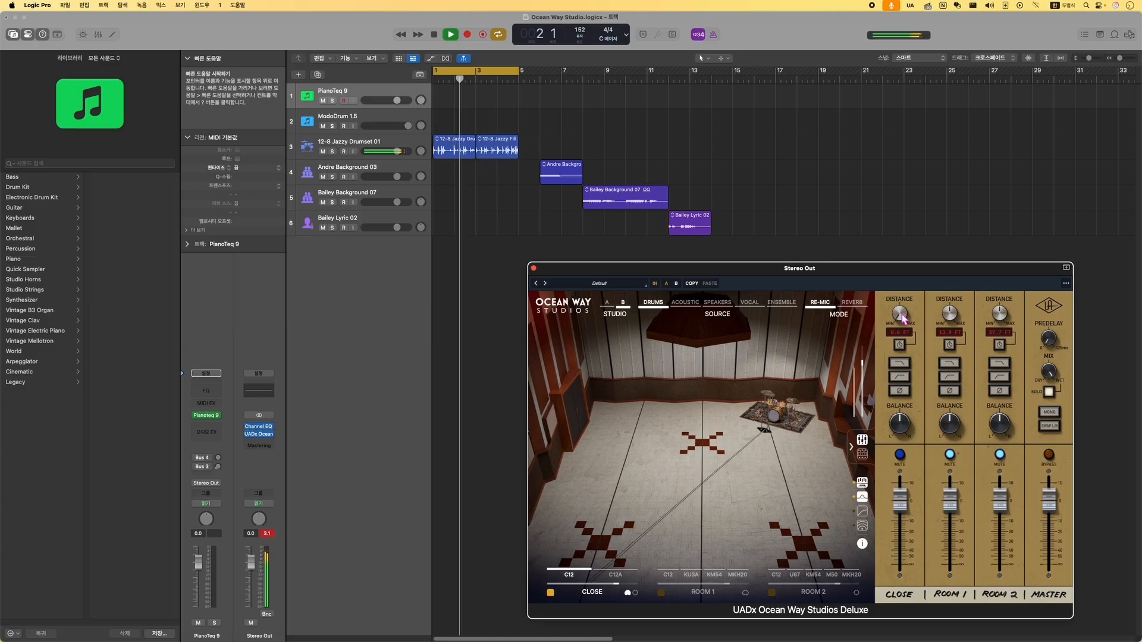
key("space")
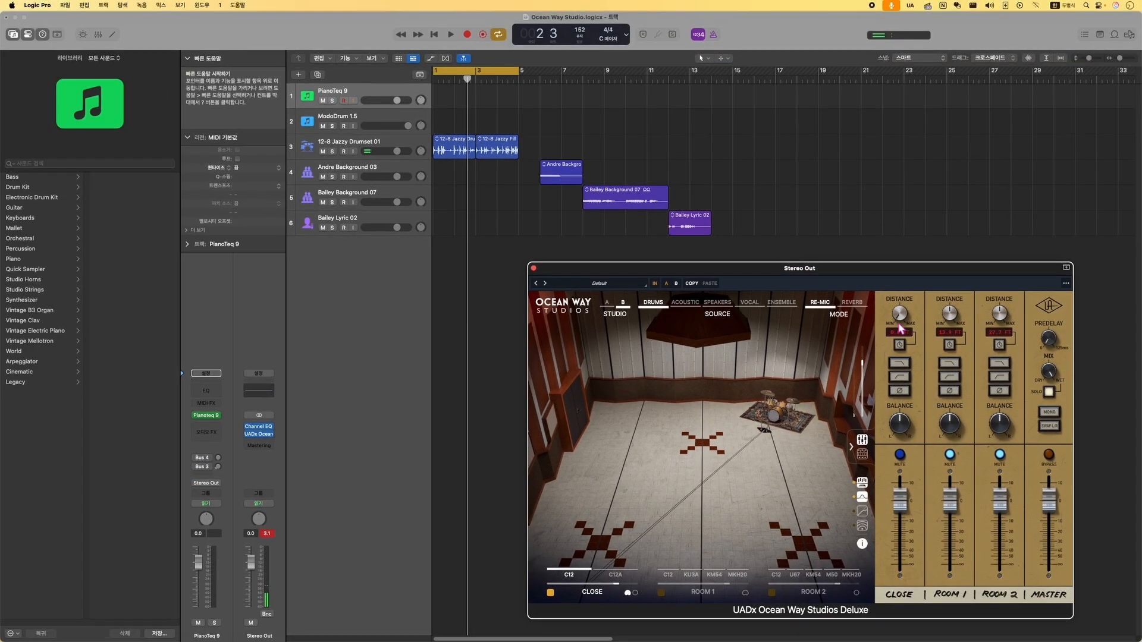
Step: Replay the loop while adjusting the Close mic distance, and switch off the Close mics' time alignment
key("space")
mouse_move(903, 320)
left_mouse_down()
mouse_move(922, 226)
mouse_move(908, 311)
left_mouse_up()
key("space")
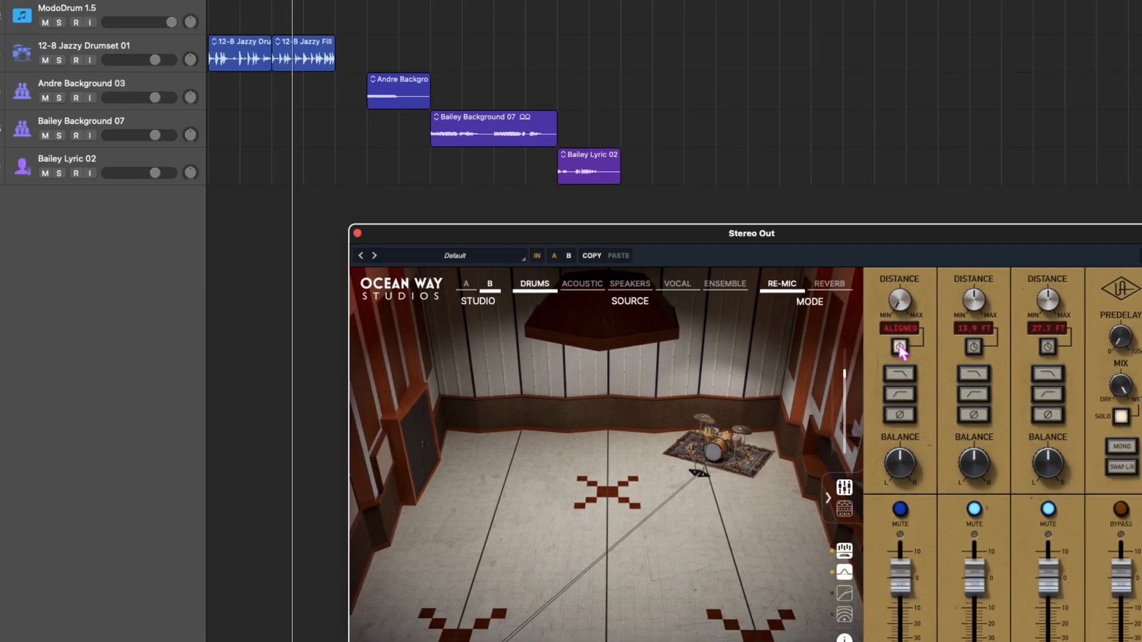
left_click(899, 345)
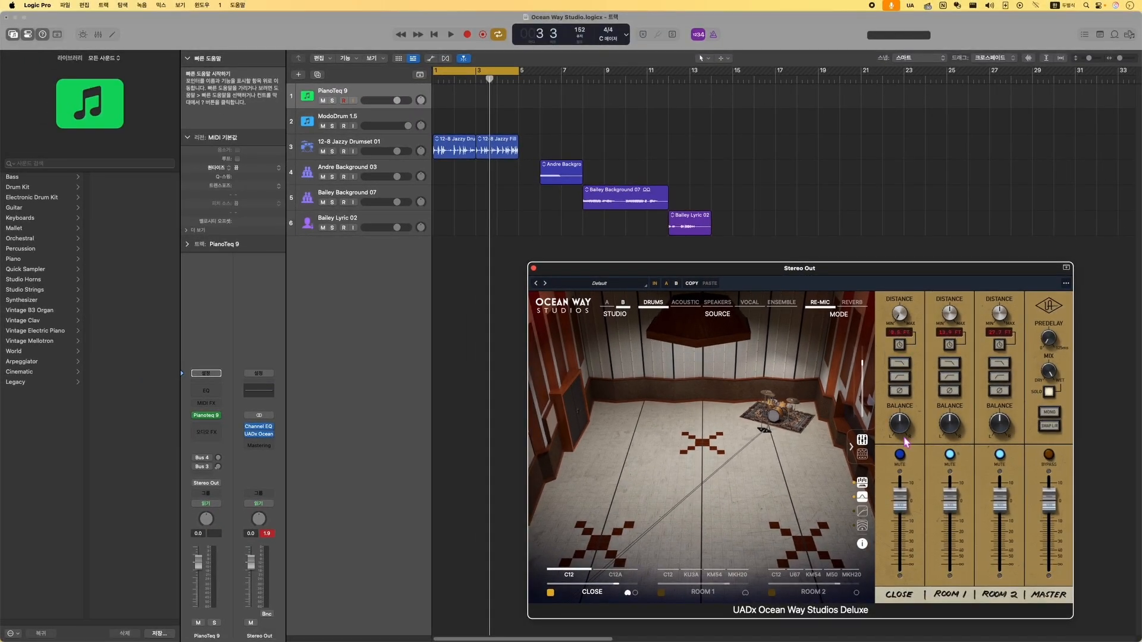
Step: Unmute the Room 1 and Room 2 mics and move the Close mics back away from the drum kit
left_click(950, 456)
left_click(999, 455)
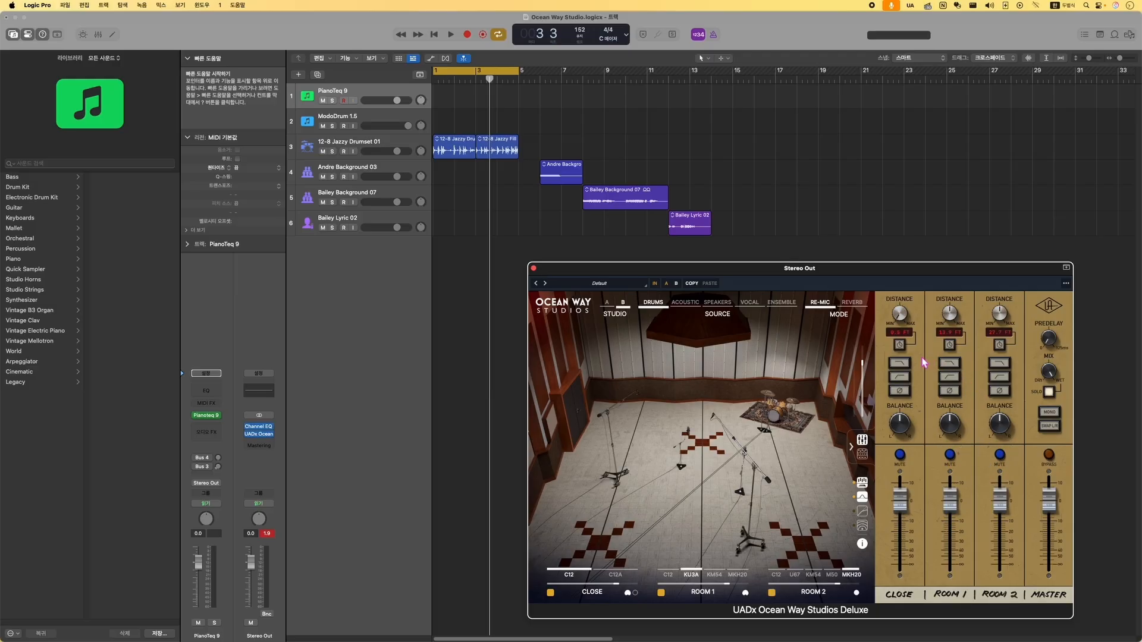
left_click_drag(902, 322, 904, 314)
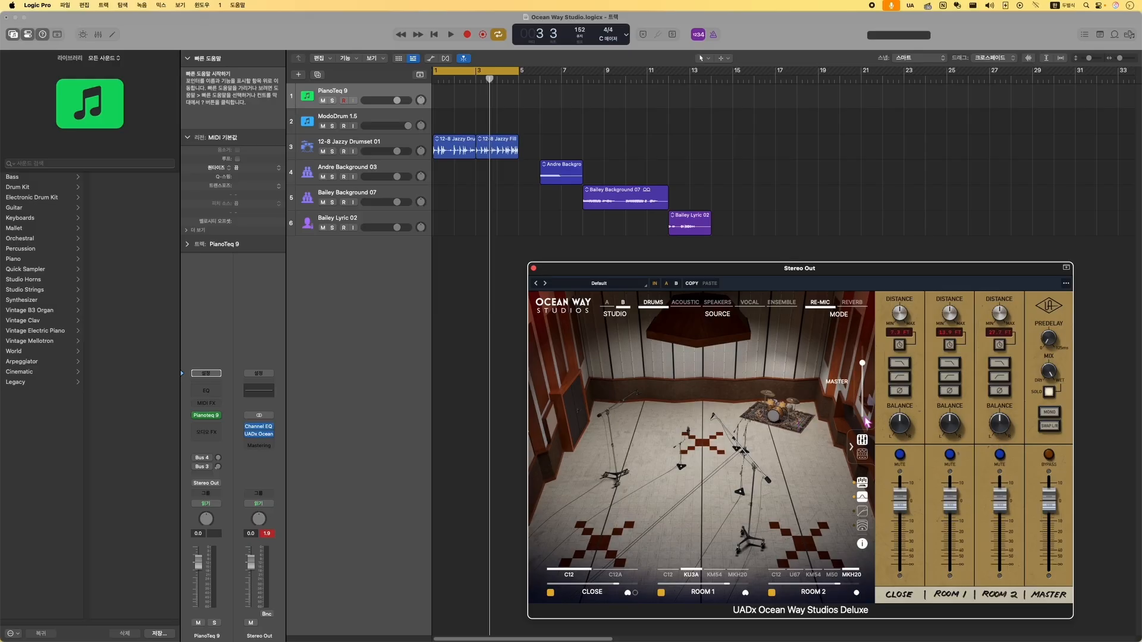
Step: Play the loop and enable time alignment on the Close, Room 1 and Room 2 mics
key("space")
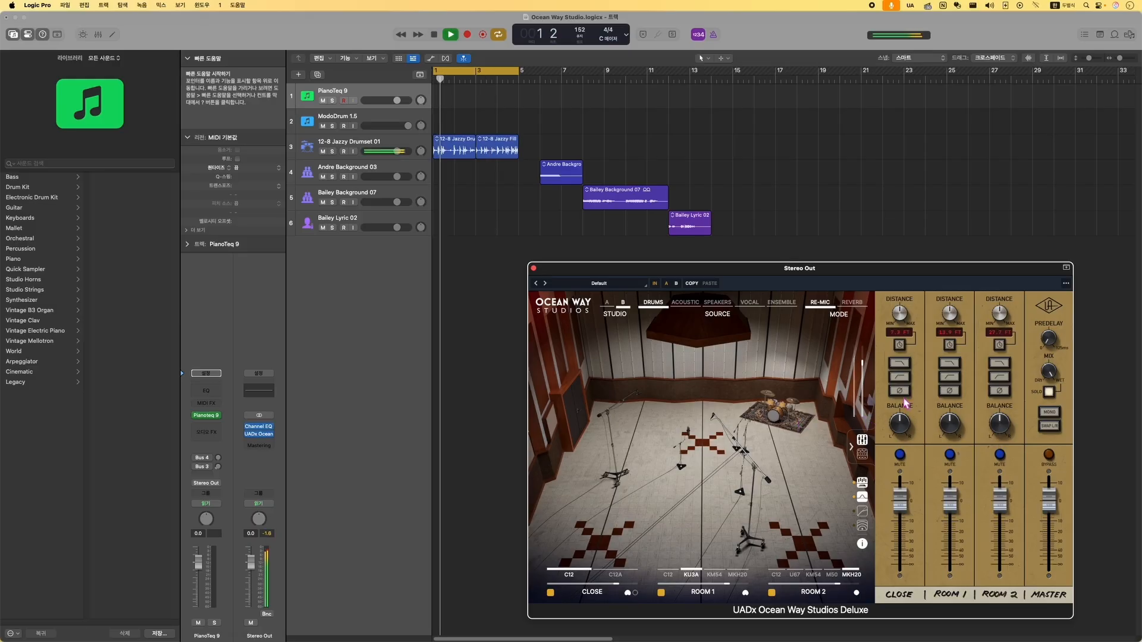
left_click(900, 345)
left_click(949, 345)
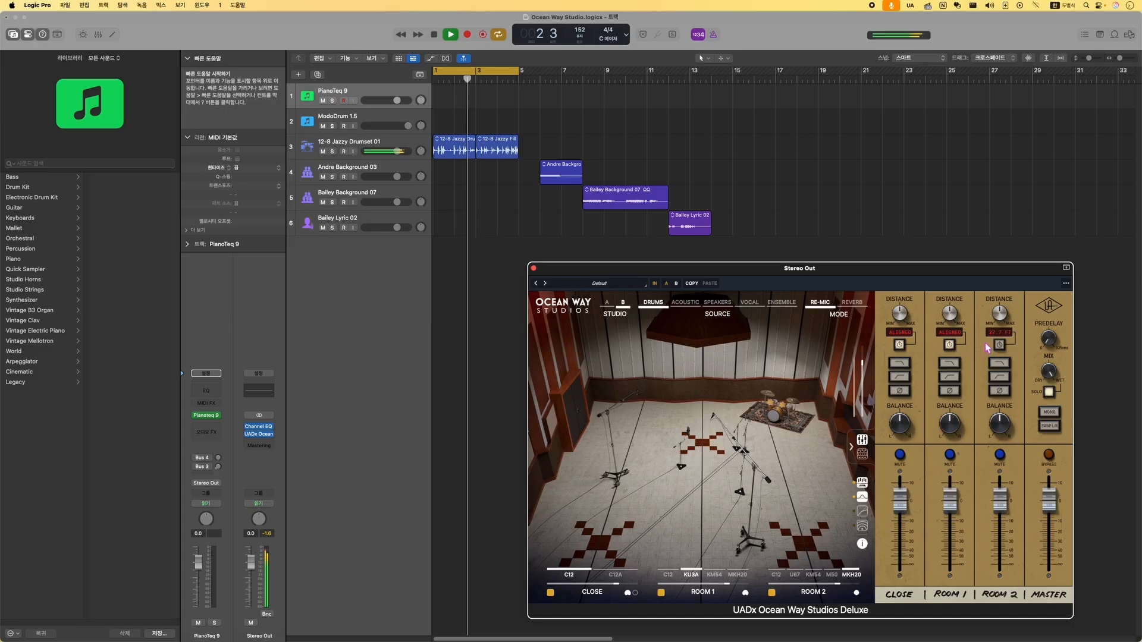
left_click(1000, 345)
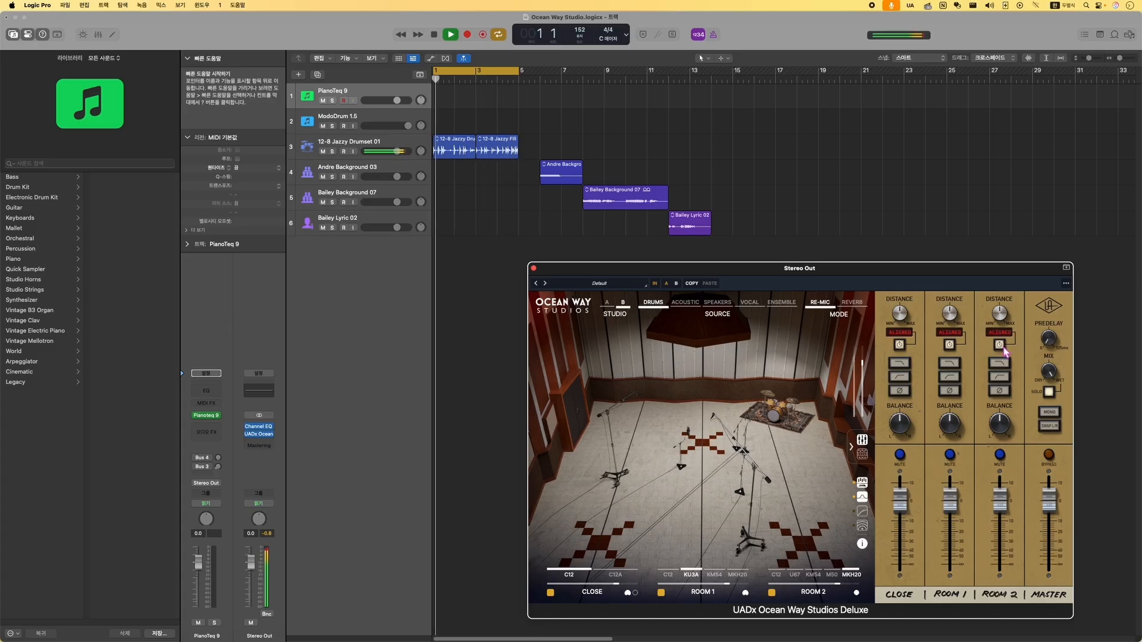
Step: Disable time alignment on all three mic channels during playback and stop the loop
left_click(1001, 346)
left_click(952, 345)
left_click(899, 345)
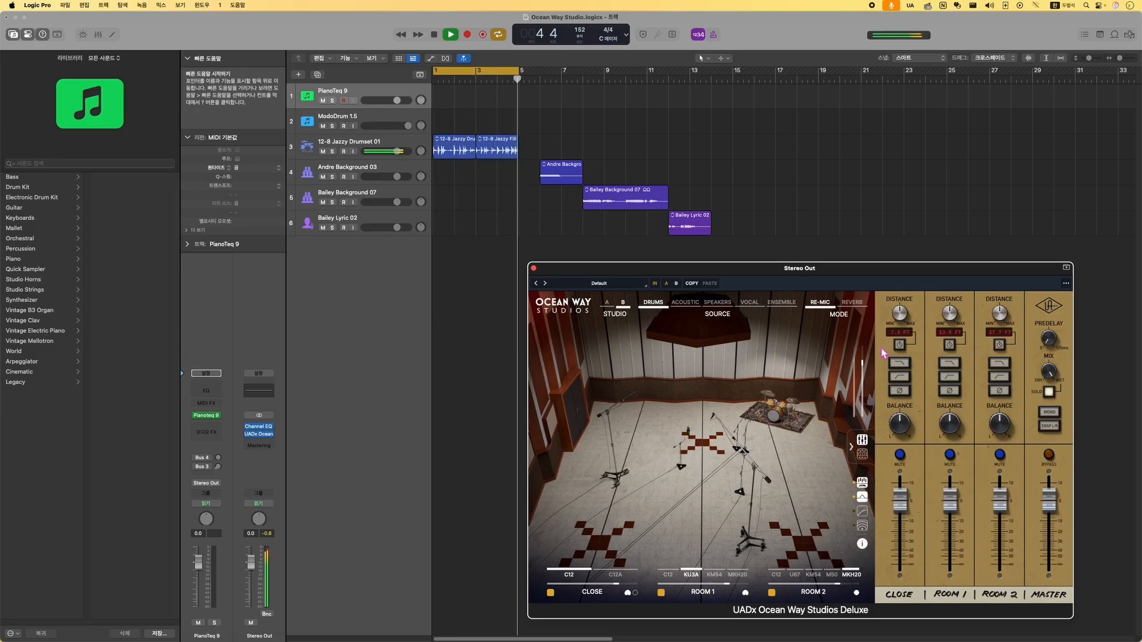
key("space")
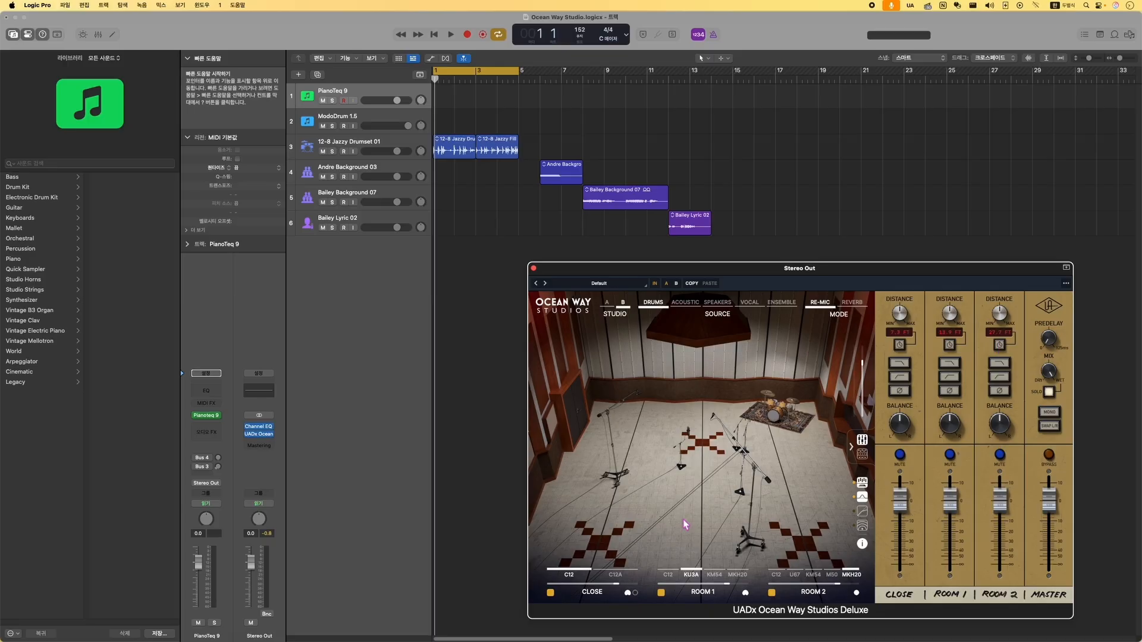
Step: Toggle time alignment on and off across the Close, Room 1 and Room 2 mics with playback stopped
left_click(903, 347)
left_click(950, 346)
left_click(1000, 348)
left_click(951, 347)
left_click(902, 347)
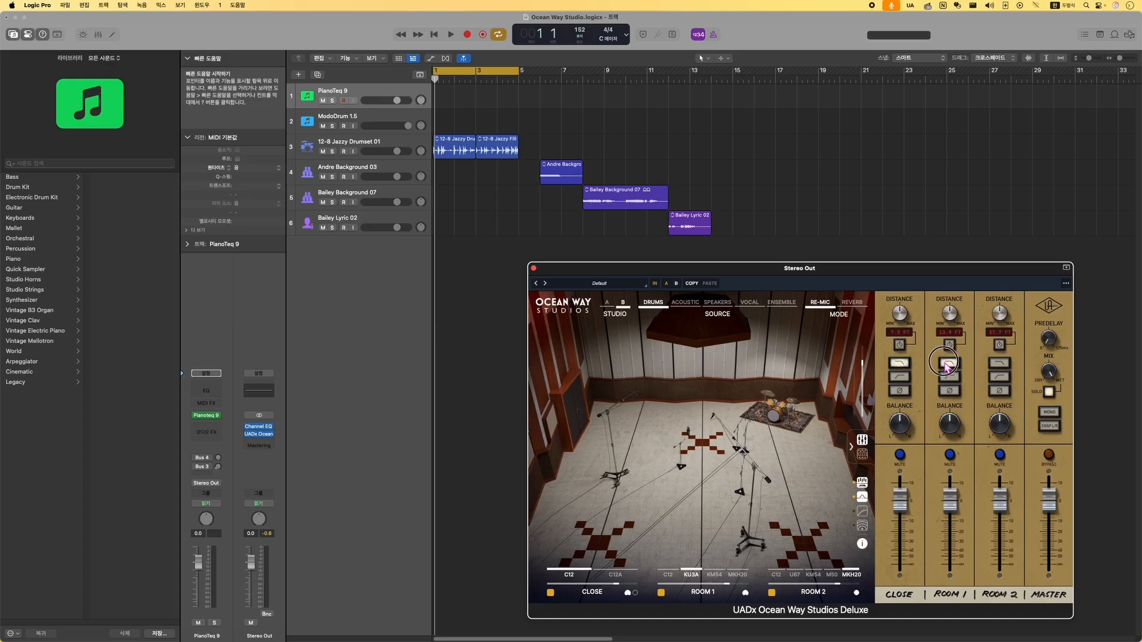
Step: Toggle polarity inversion on and off for the Close, Room 1 and Room 2 mics
left_click(900, 392)
left_click(901, 393)
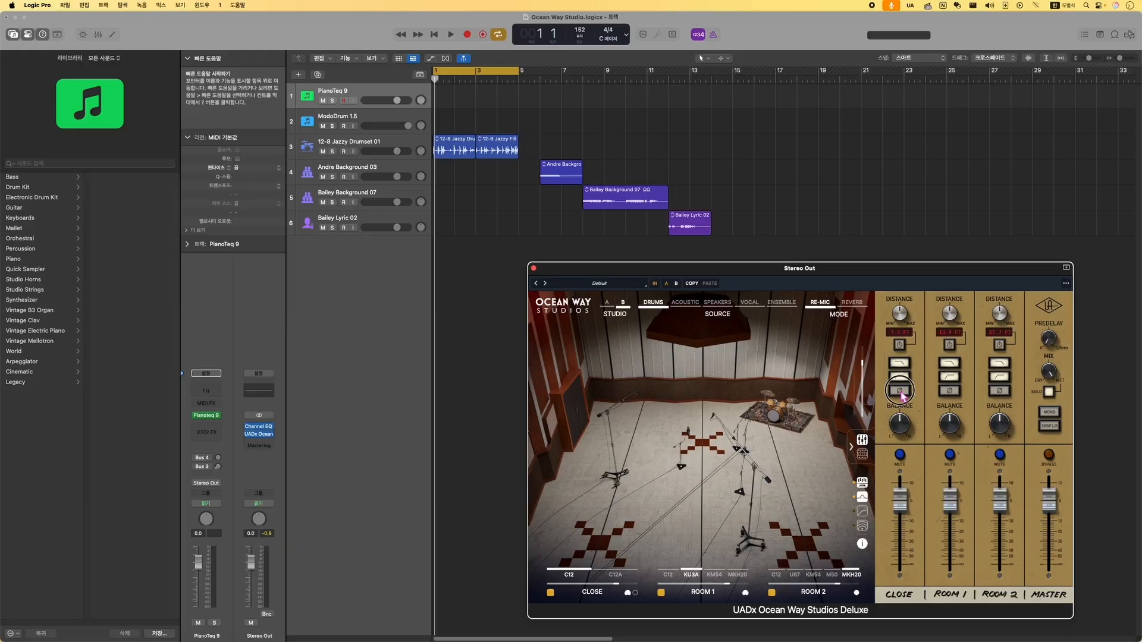
left_click(949, 392)
left_click(1006, 393)
left_click(1006, 393)
left_click(953, 393)
Step: Play the loop, turning off the high-cut filters and enabling the low-cut filters on the Close, Room 1 and Room 2 mics
key("space")
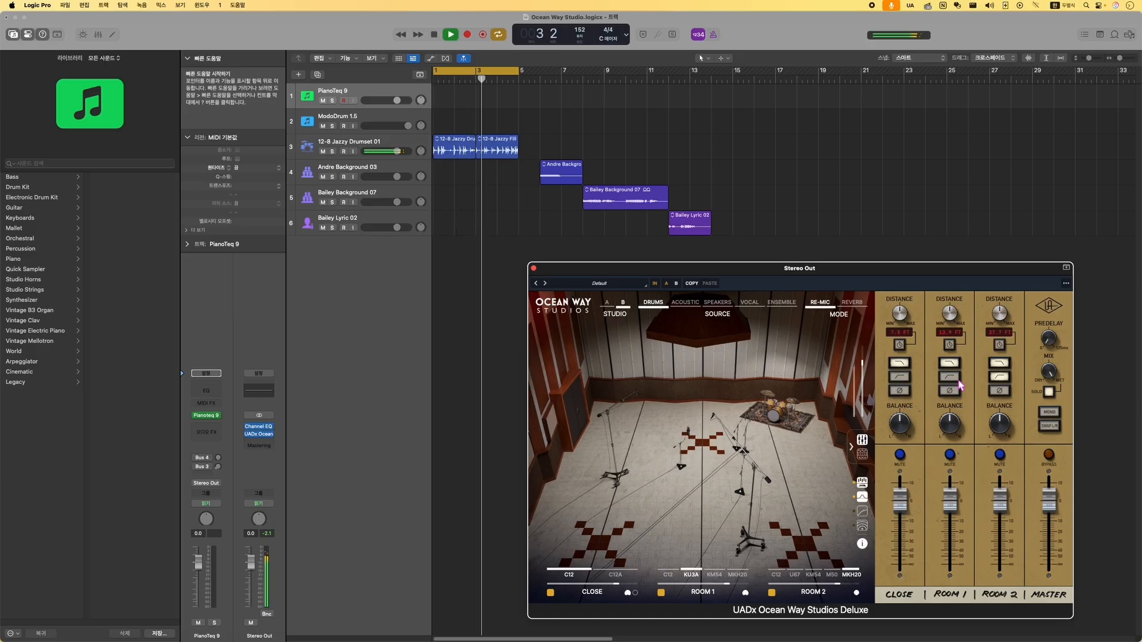
left_click(899, 365)
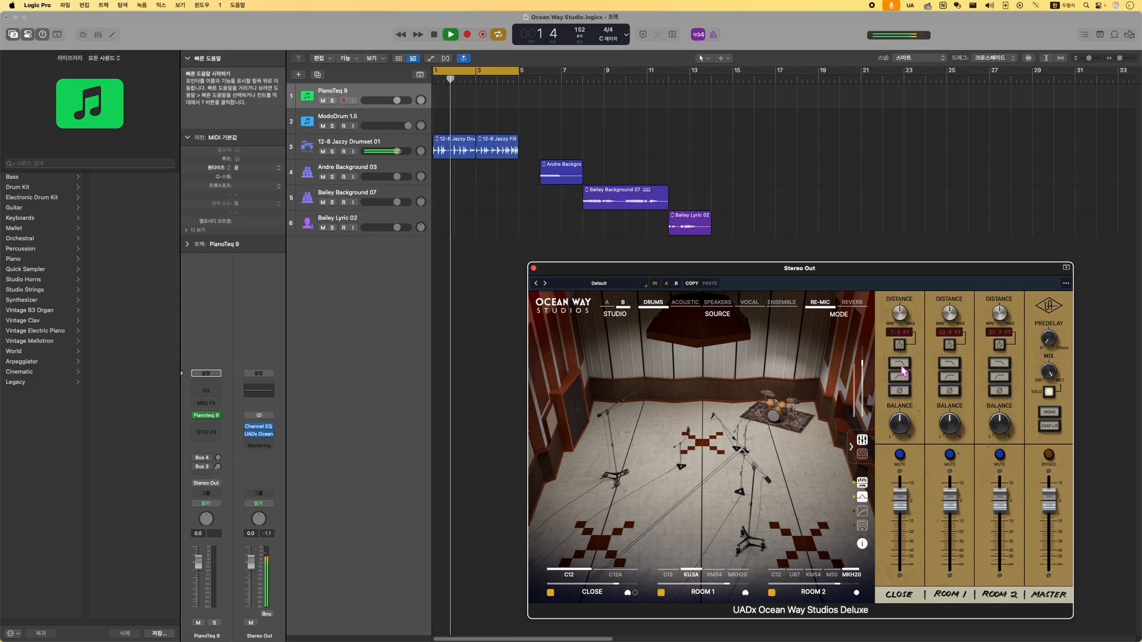
left_click(899, 377)
left_click(949, 377)
left_click(999, 378)
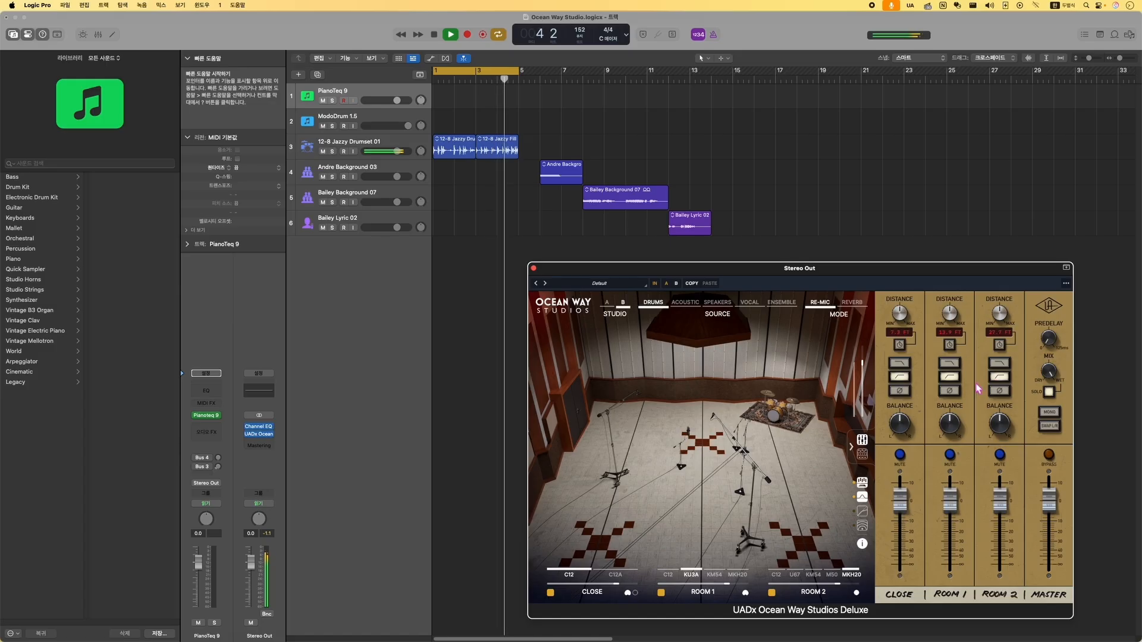
key("space")
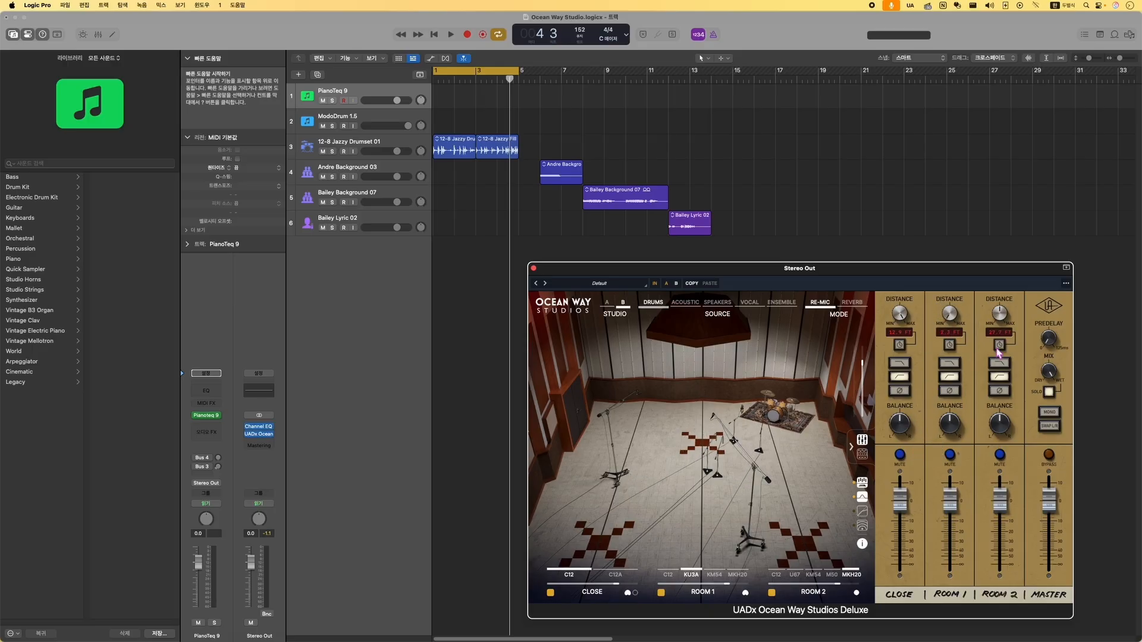
Step: Play the loop while varying mic distances, bringing the Close and Room 2 mics nearer the kit and moving Room 1 farther away
left_click_drag(1001, 318, 1009, 235)
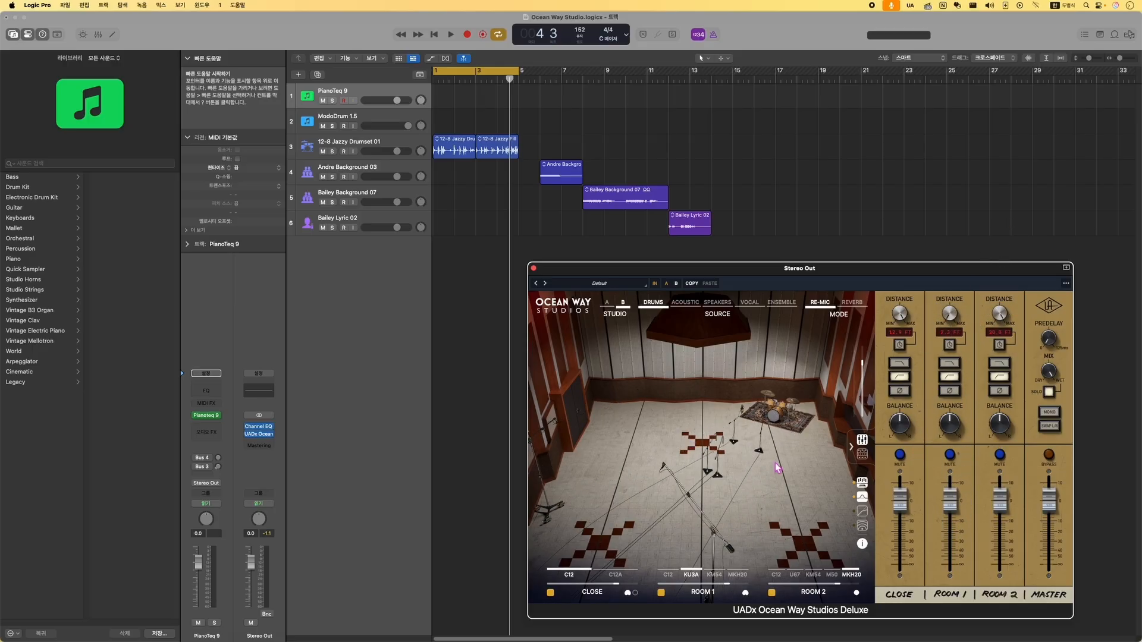
key("space")
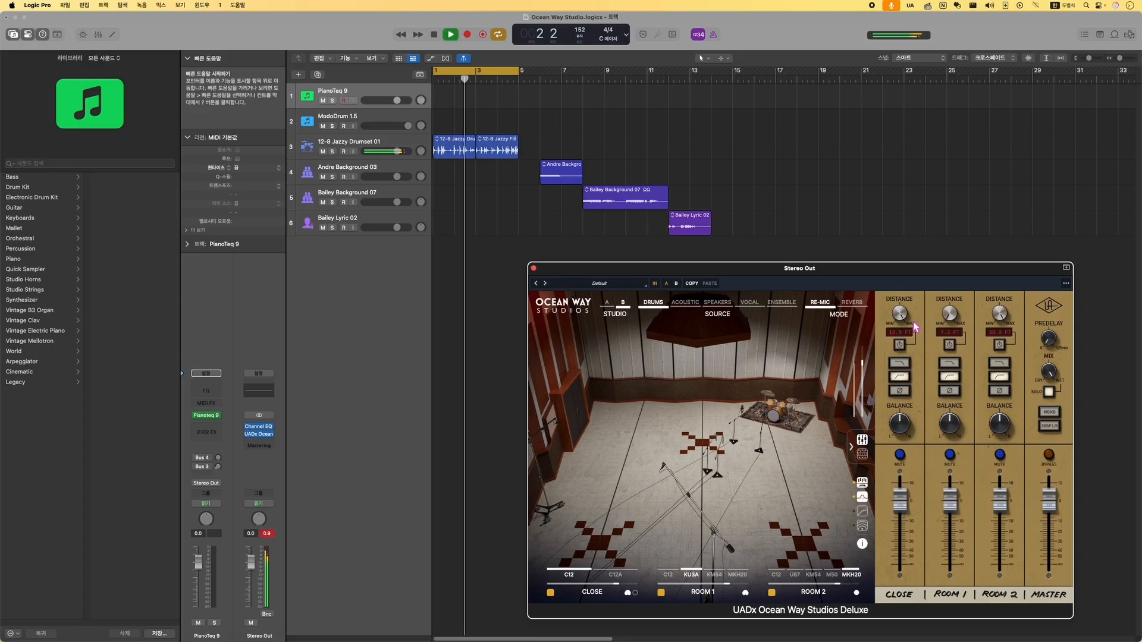
left_click_drag(900, 314, 901, 428)
left_click_drag(997, 312, 977, 487)
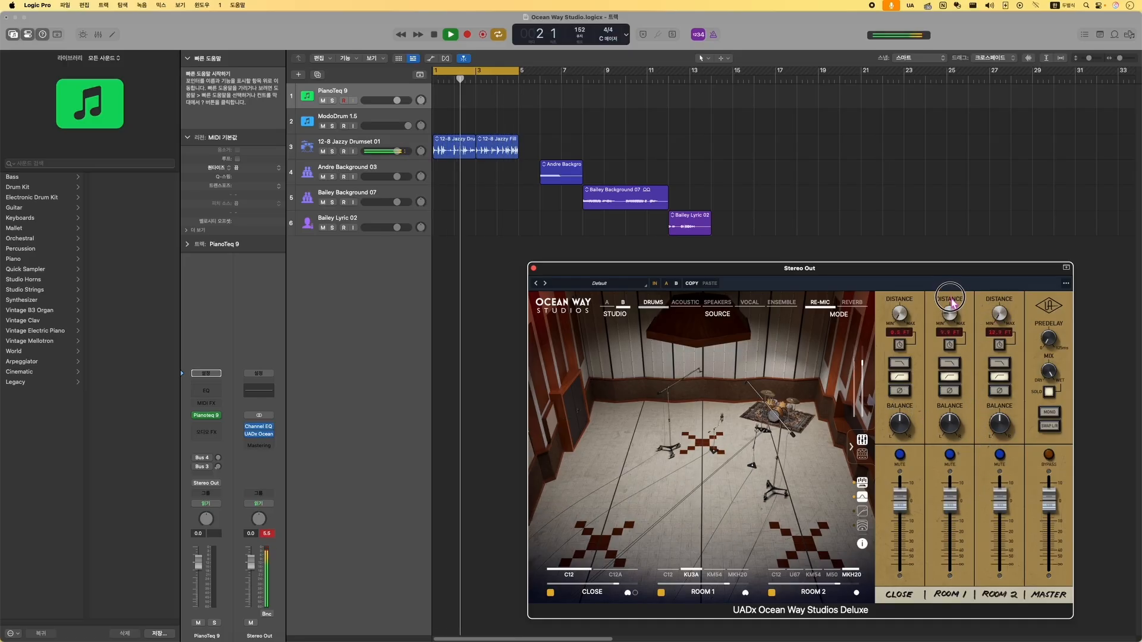
left_click_drag(950, 314, 971, 189)
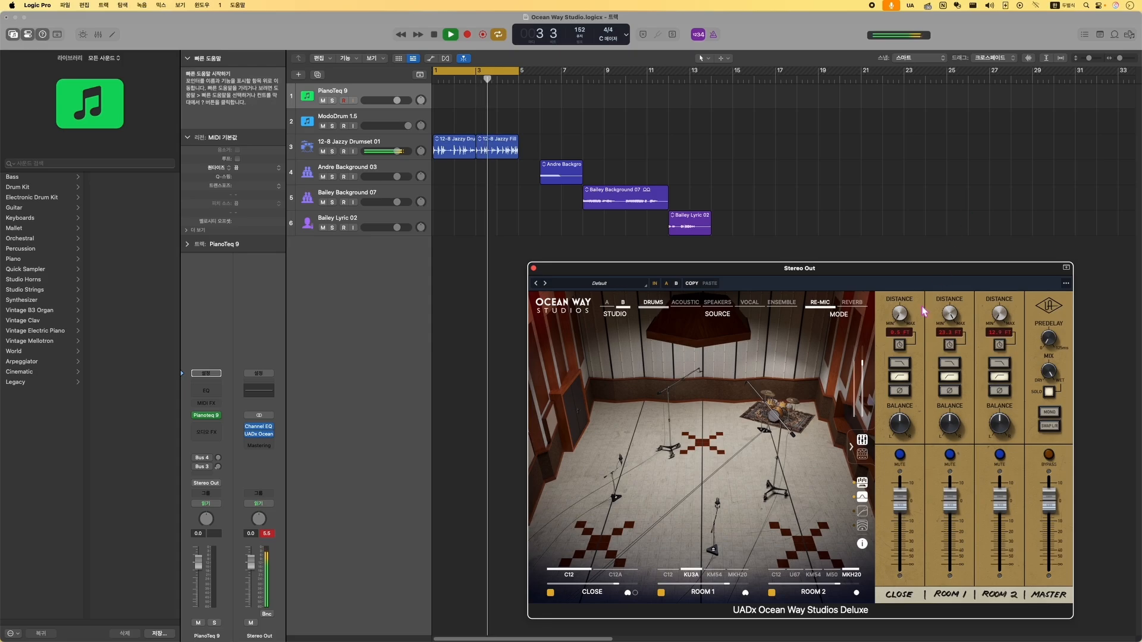
Step: Move the Close mic to 12.0 ft and vary the Close, Room 1 and Room 2 faders while the loop plays
left_click_drag(900, 313, 923, 196)
left_click_drag(900, 497, 900, 572)
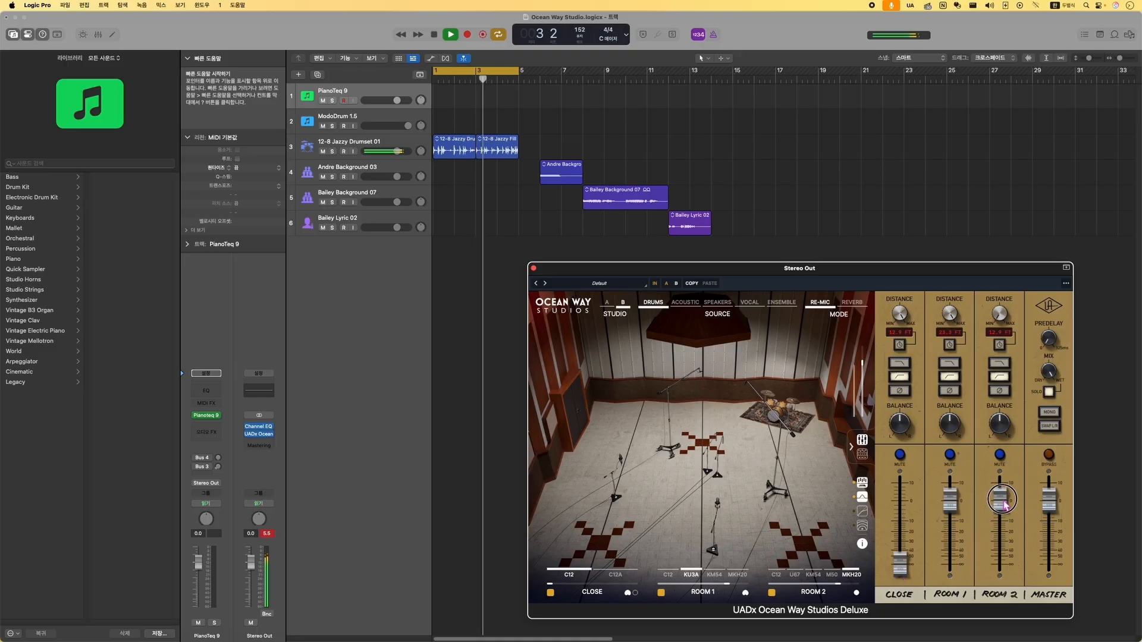
left_click_drag(994, 502, 902, 505)
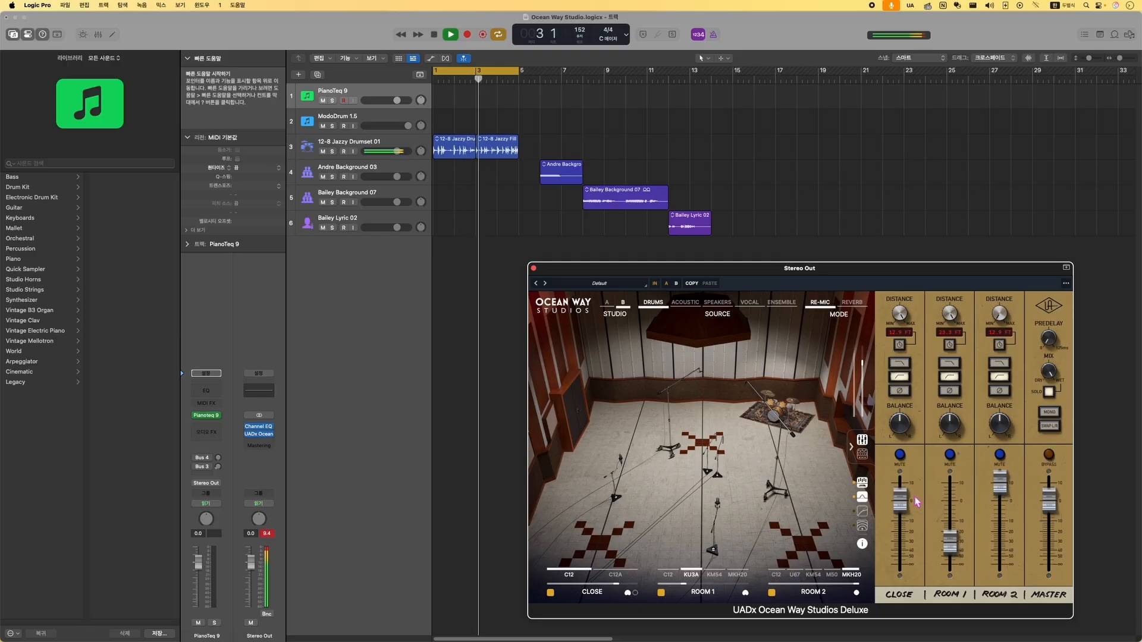
Step: Reset the mic faders and distances to their defaults, turn off the low-cut filters, and stop playback
left_click(951, 545, "alt")
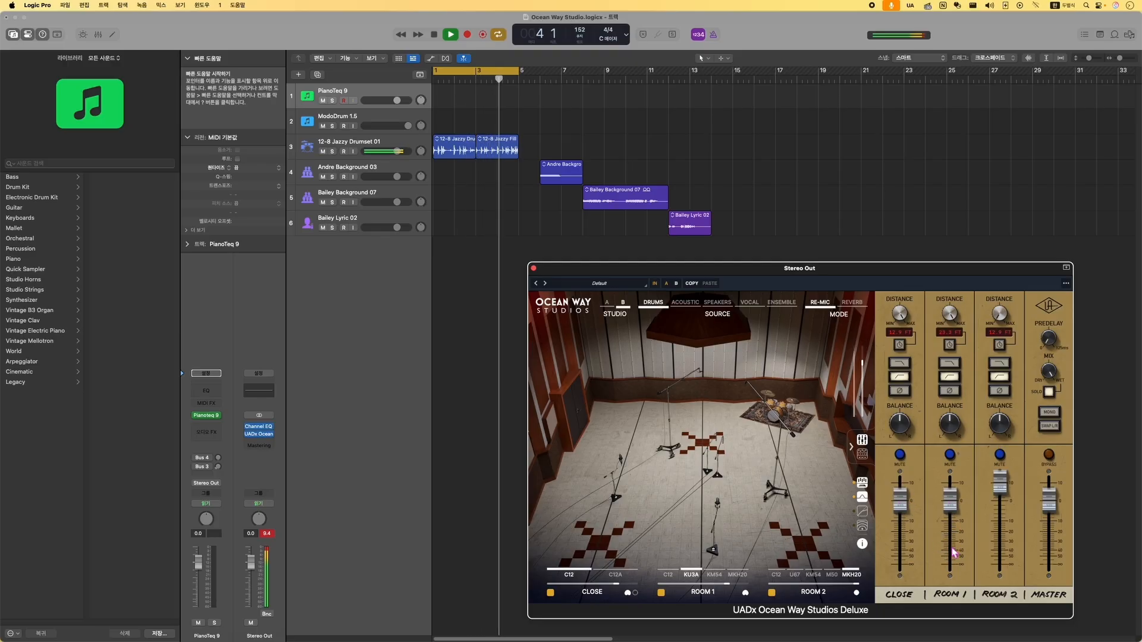
left_click(997, 486, "alt")
left_click(1000, 315, "alt")
left_click(950, 315, "alt")
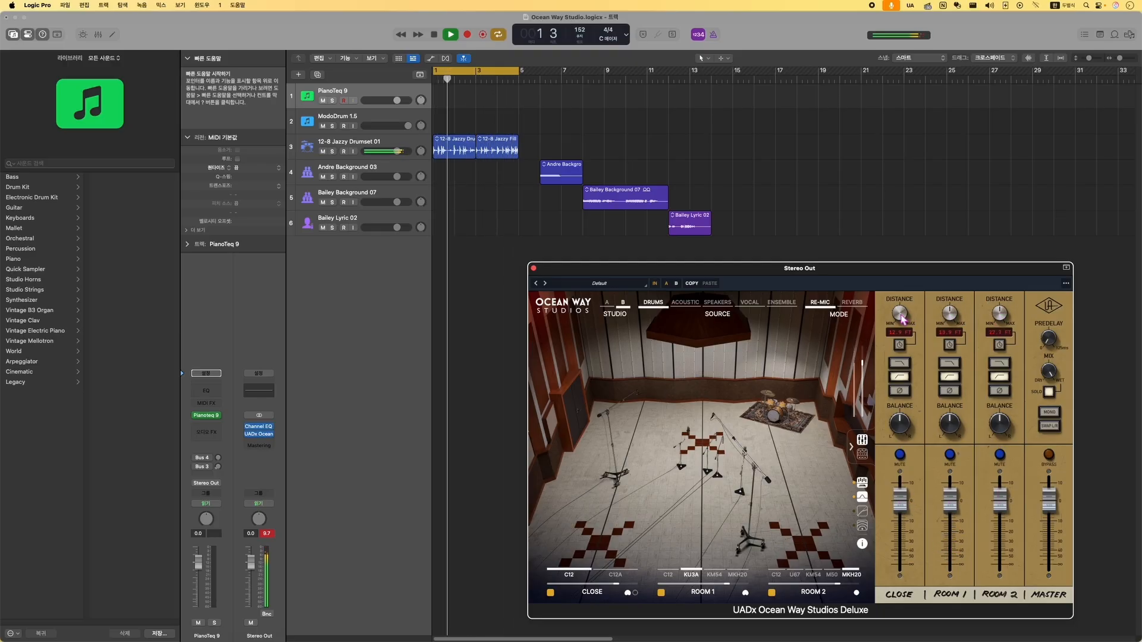
left_click(899, 315, "alt")
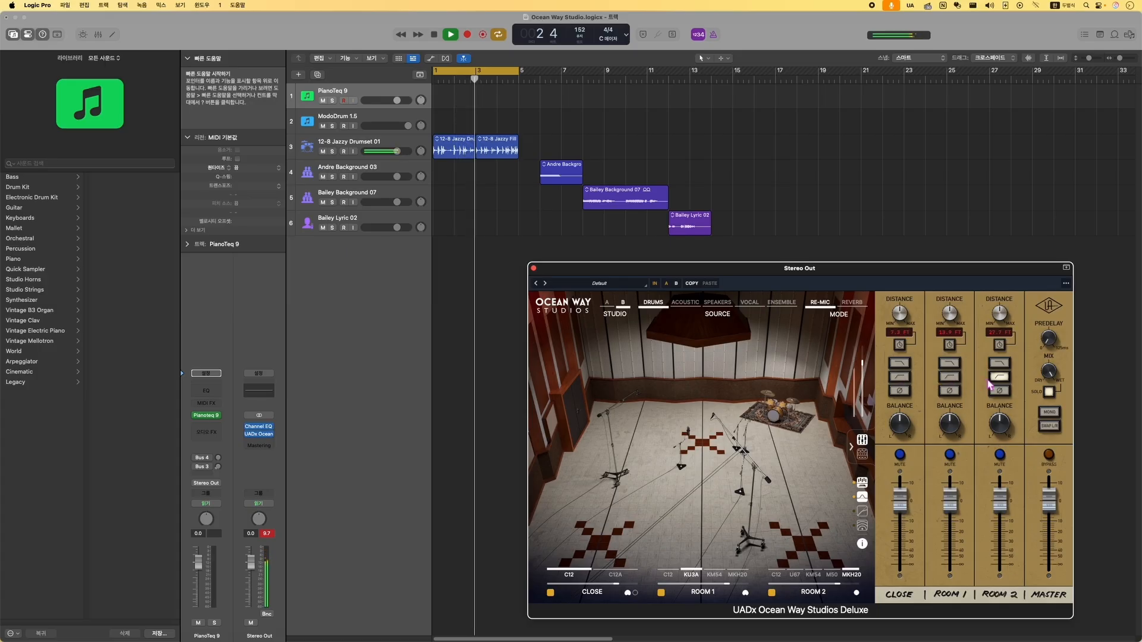
key("space")
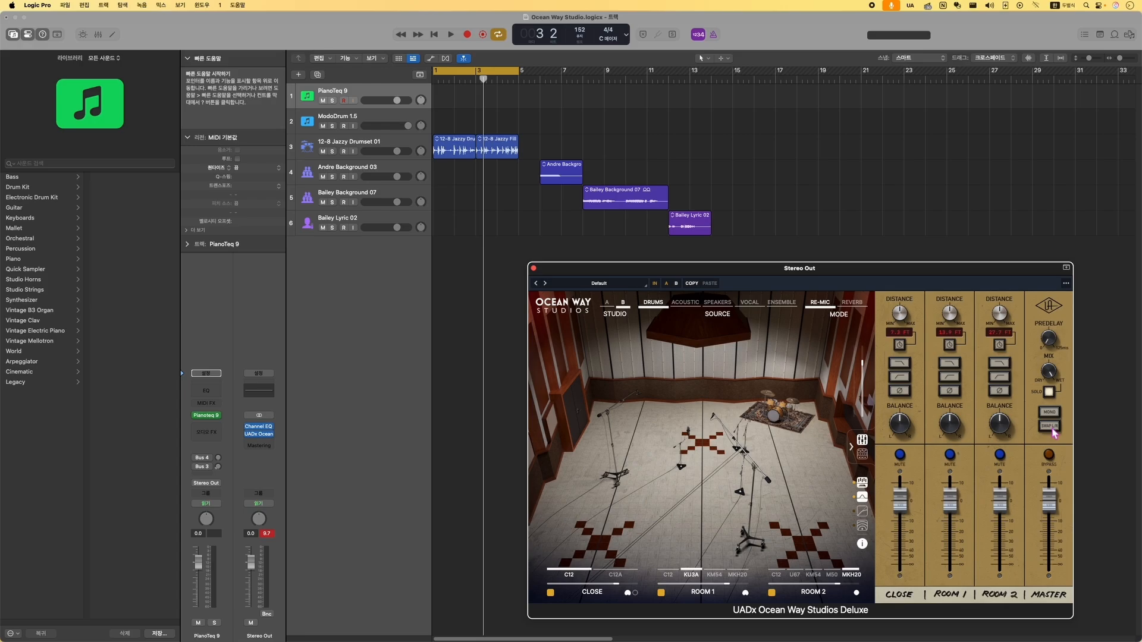
Step: Play the loop with the studio mics active, bypass them at the Master channel, and play it again to compare
key("space")
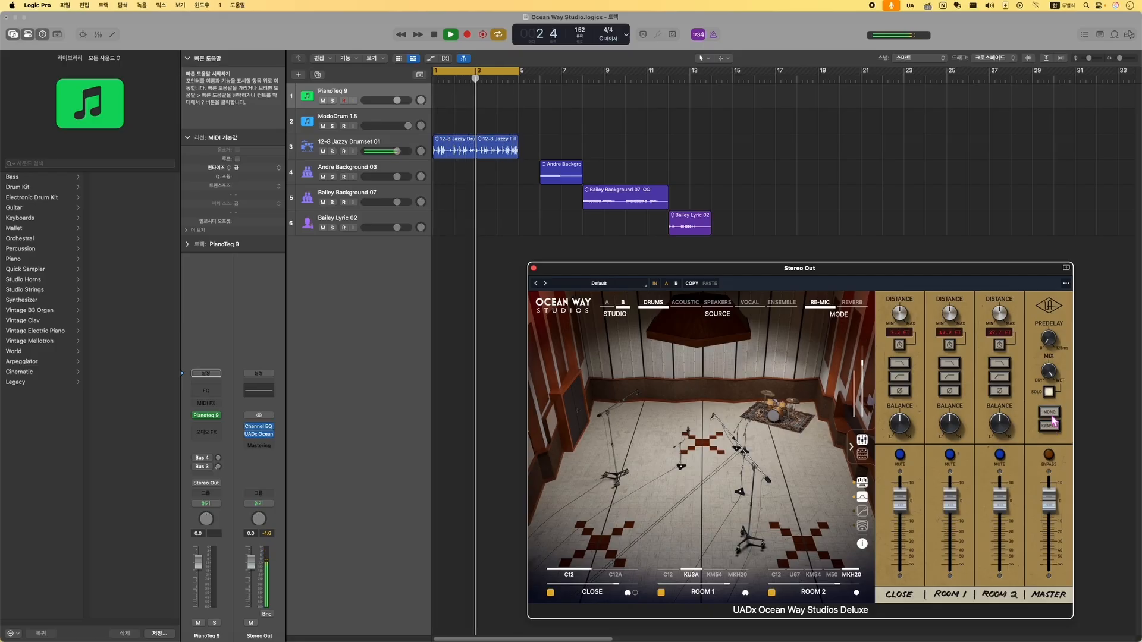
key("space")
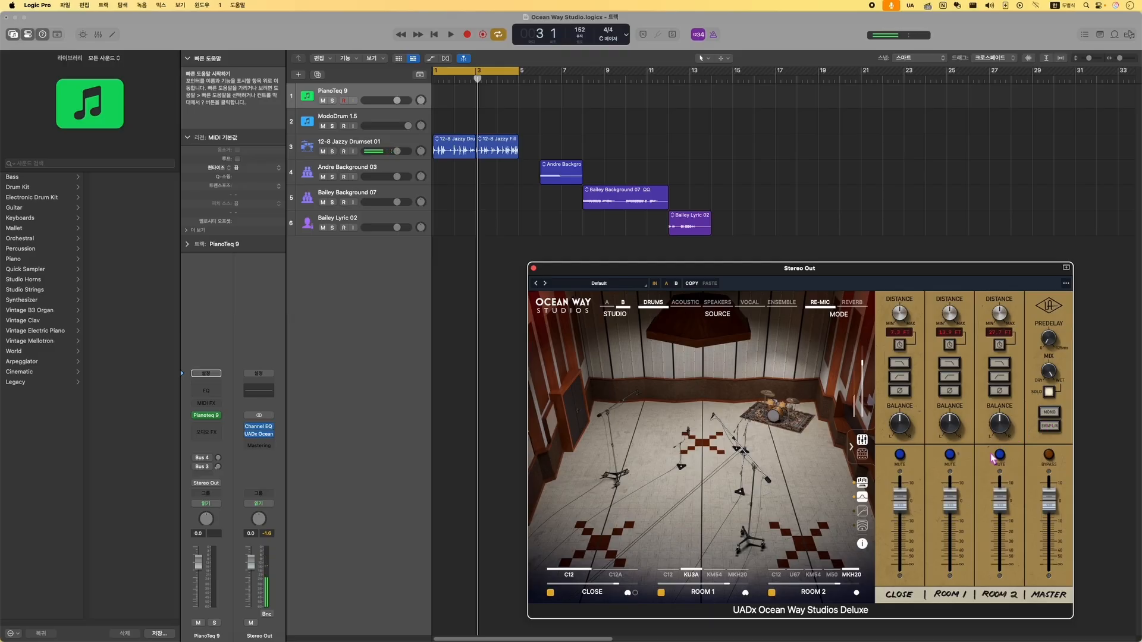
left_click(862, 482)
key("space")
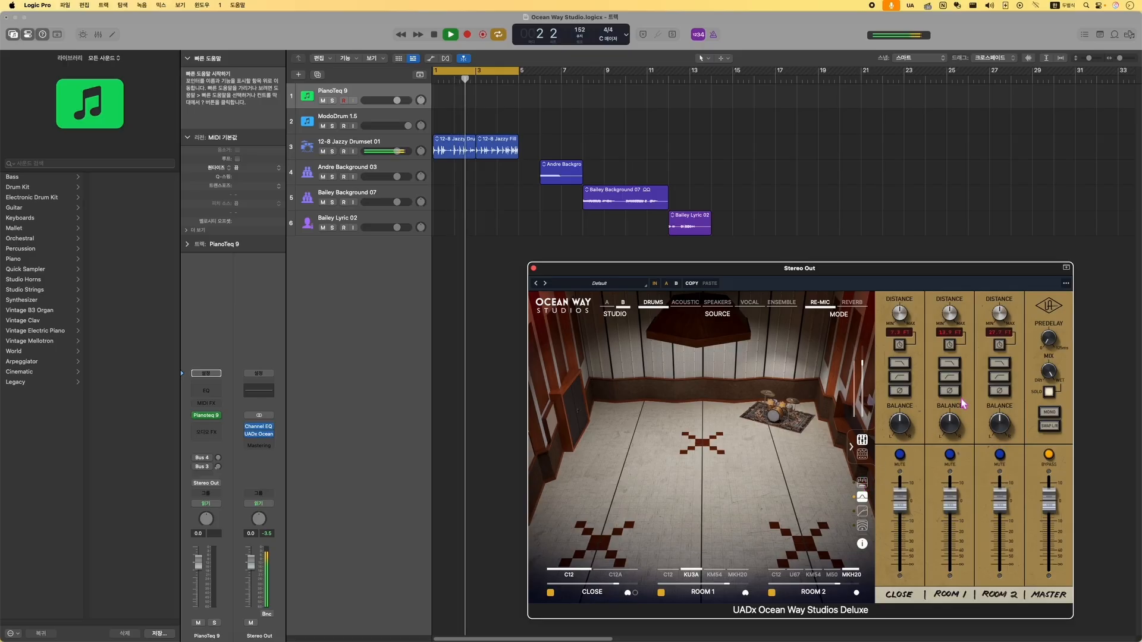
key("space")
Step: Turn the whole plug-in off and back on, playing the loop to compare it with the mic bypass
left_click(1053, 313)
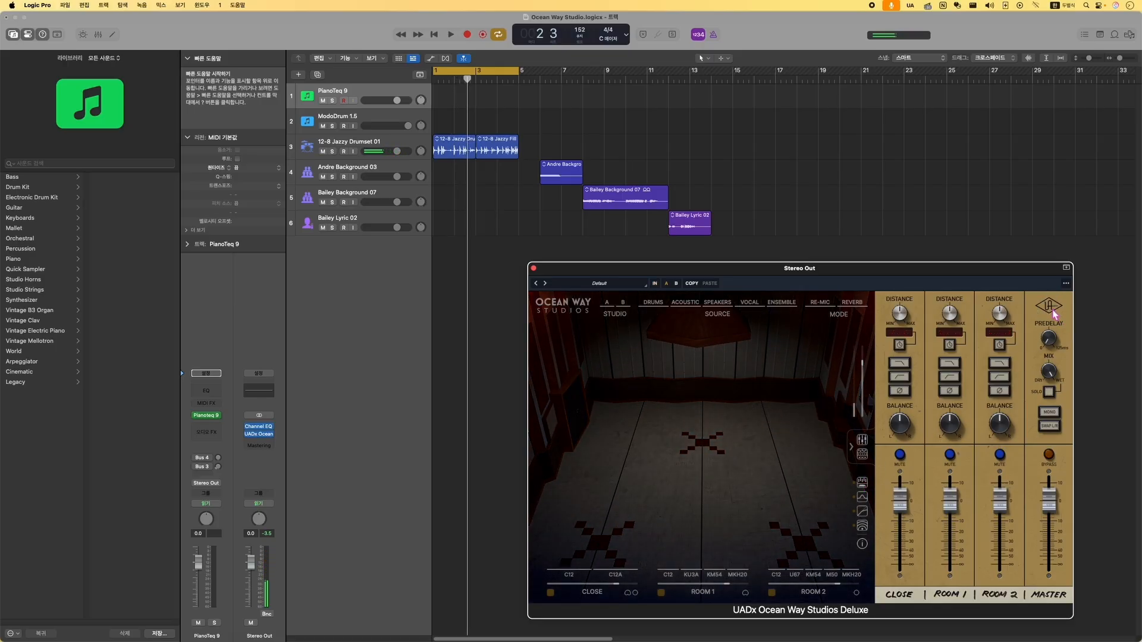
key("space")
left_click(1052, 313)
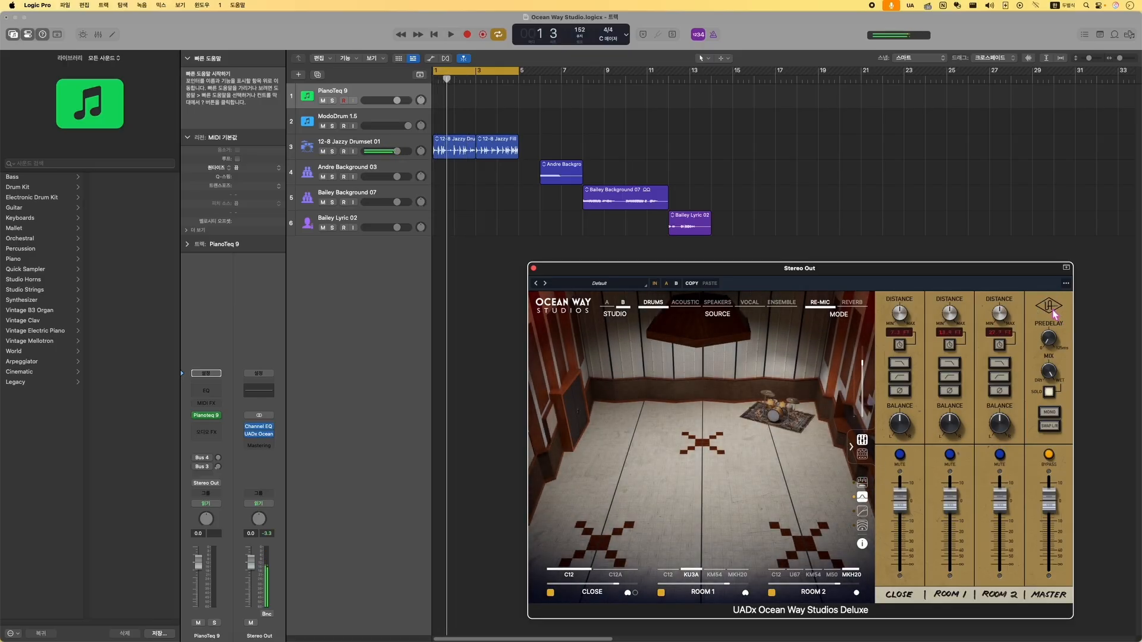
key("space")
key("space")
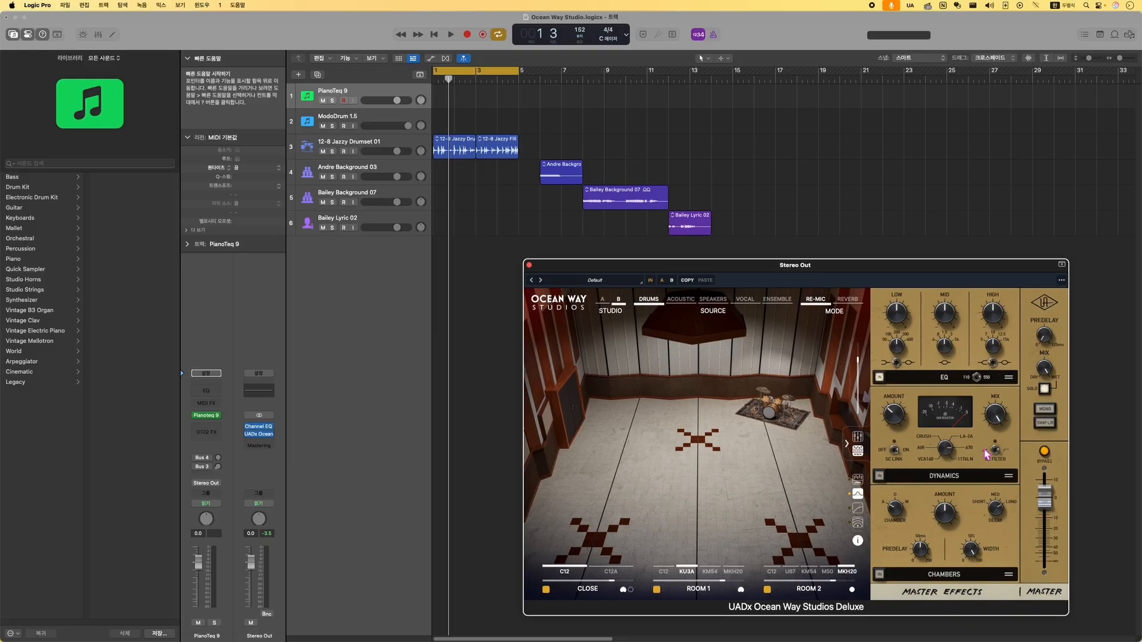
Step: Play the loop through the master EQ and switch it to the blue EQ model and back
key("space")
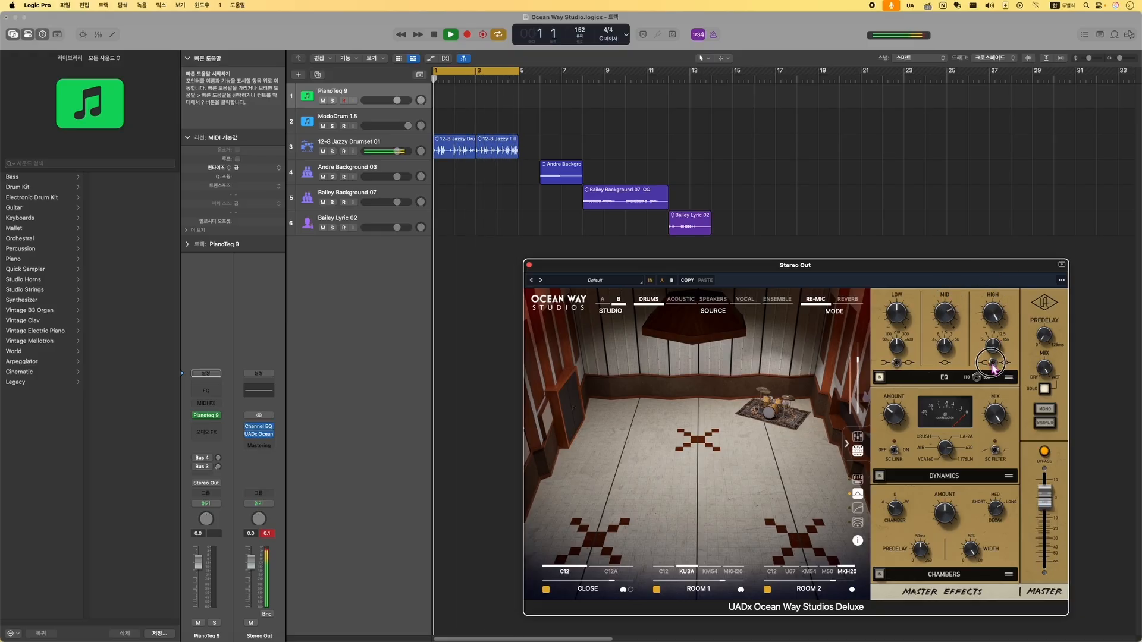
left_click(975, 378)
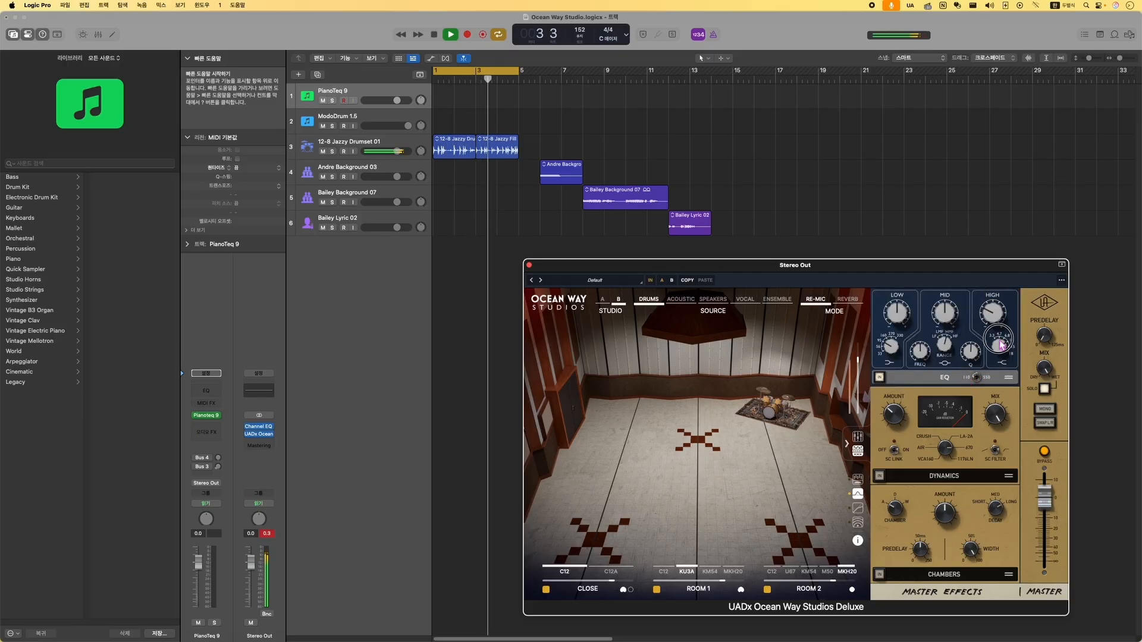
left_click(976, 377)
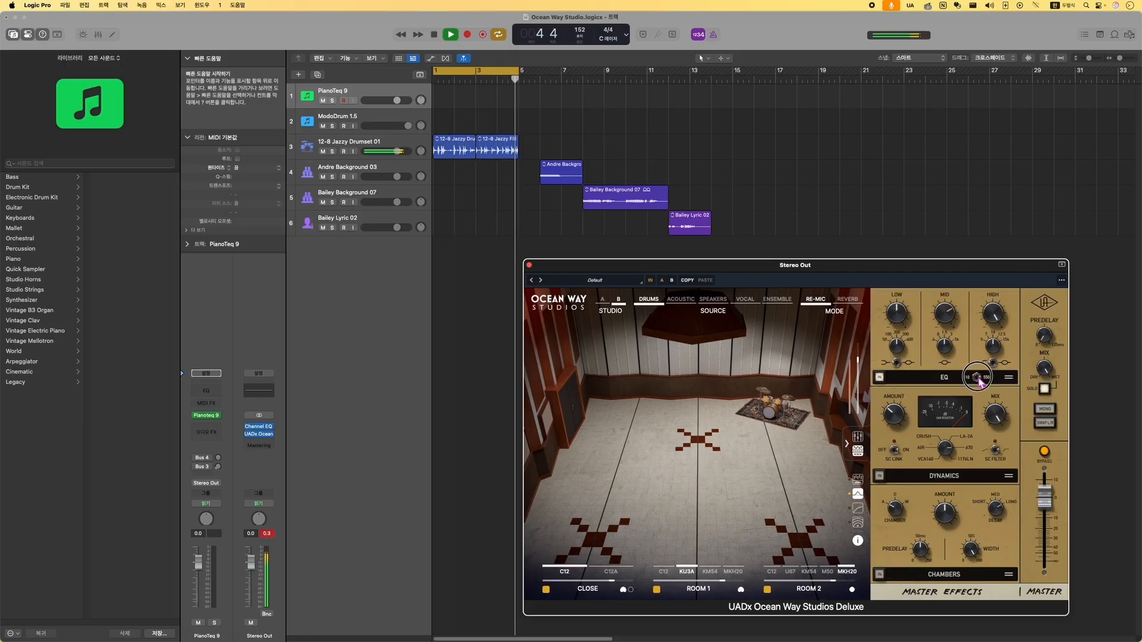
Step: Vary the master EQ's Low band gain and the High band's gain and frequency during playback, and stop the loop
left_click(993, 348)
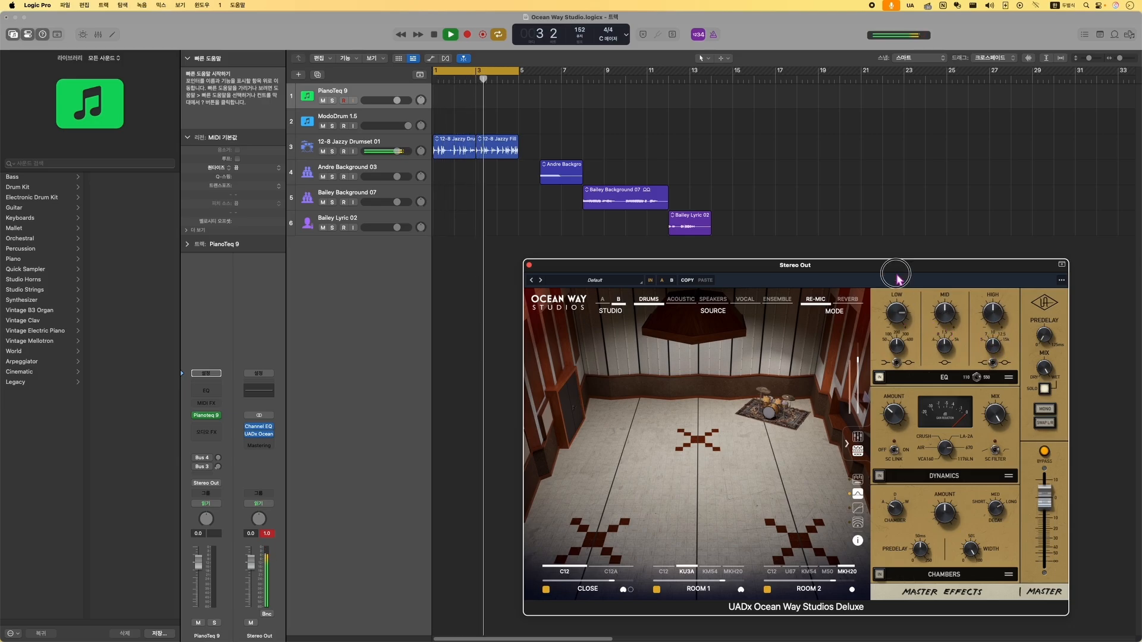
left_click(921, 455)
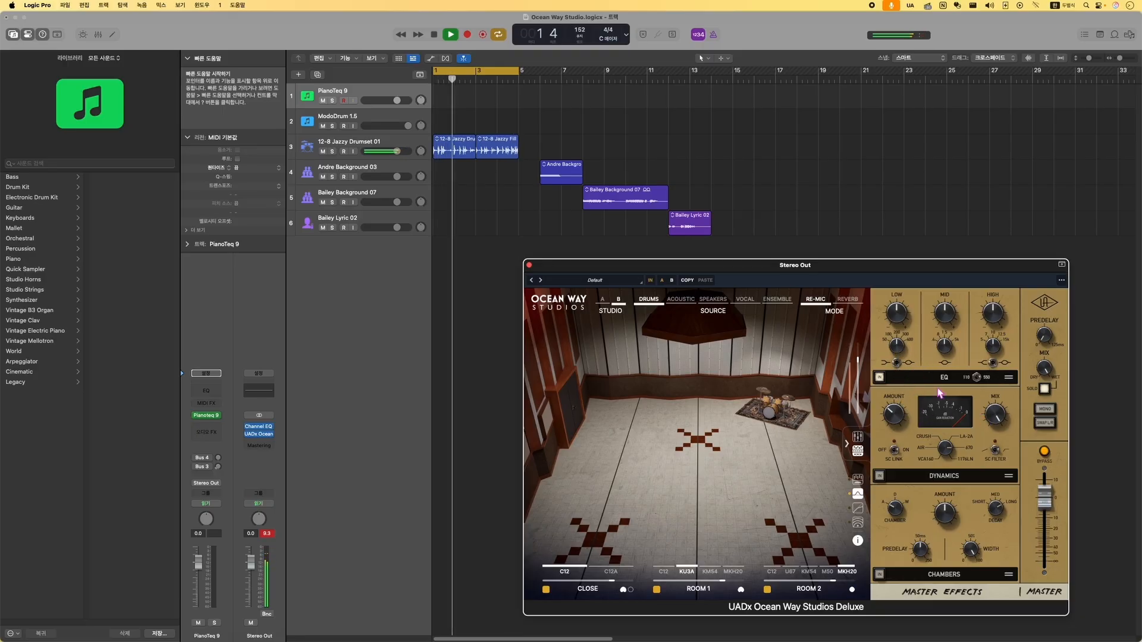
left_click(985, 321)
left_click_drag(983, 317, 991, 299)
left_click_drag(993, 350, 993, 361)
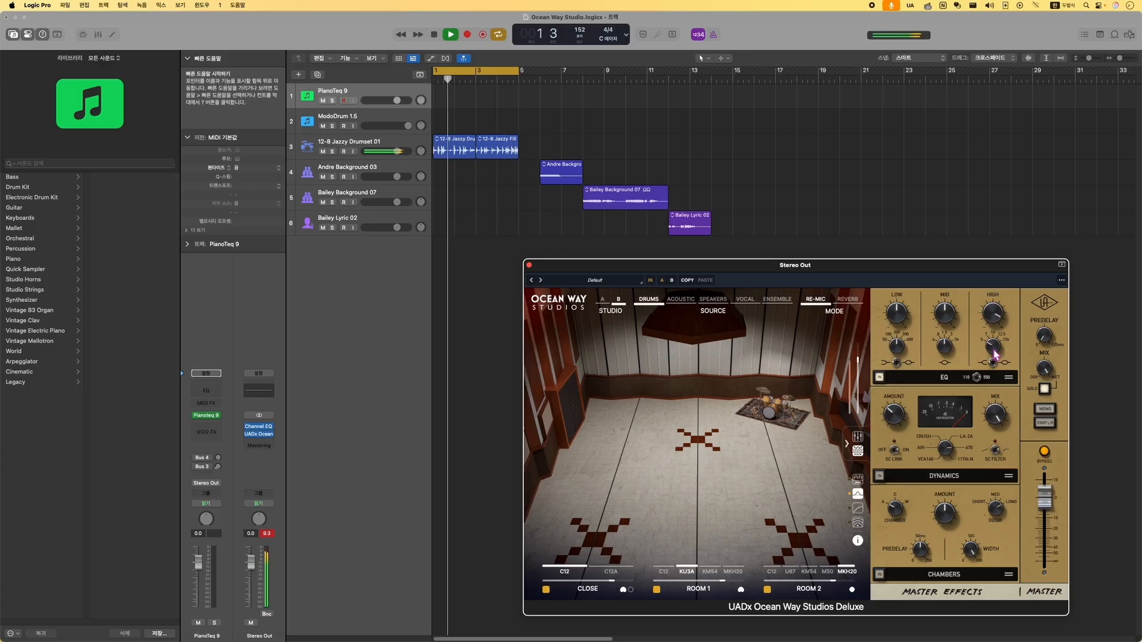
mouse_move(992, 350)
left_mouse_down()
mouse_move(1014, 257)
mouse_move(994, 352)
left_mouse_up()
key("space")
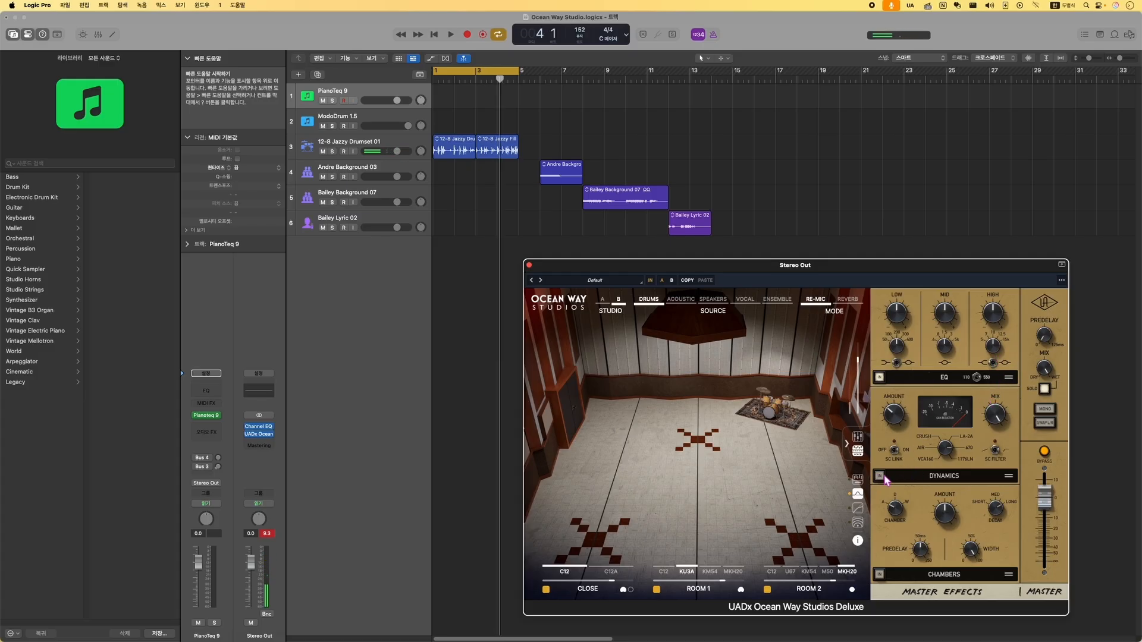
Step: Play the loop through the master Dynamics section, raising its Amount and changing the compressor model
key("space")
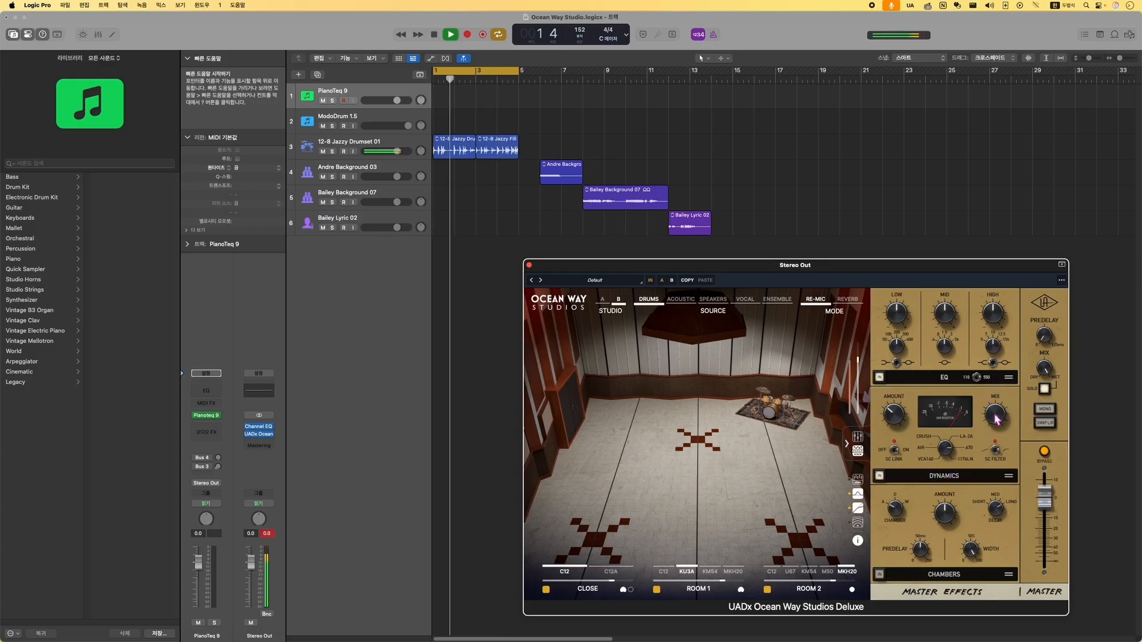
left_click_drag(895, 425, 901, 395)
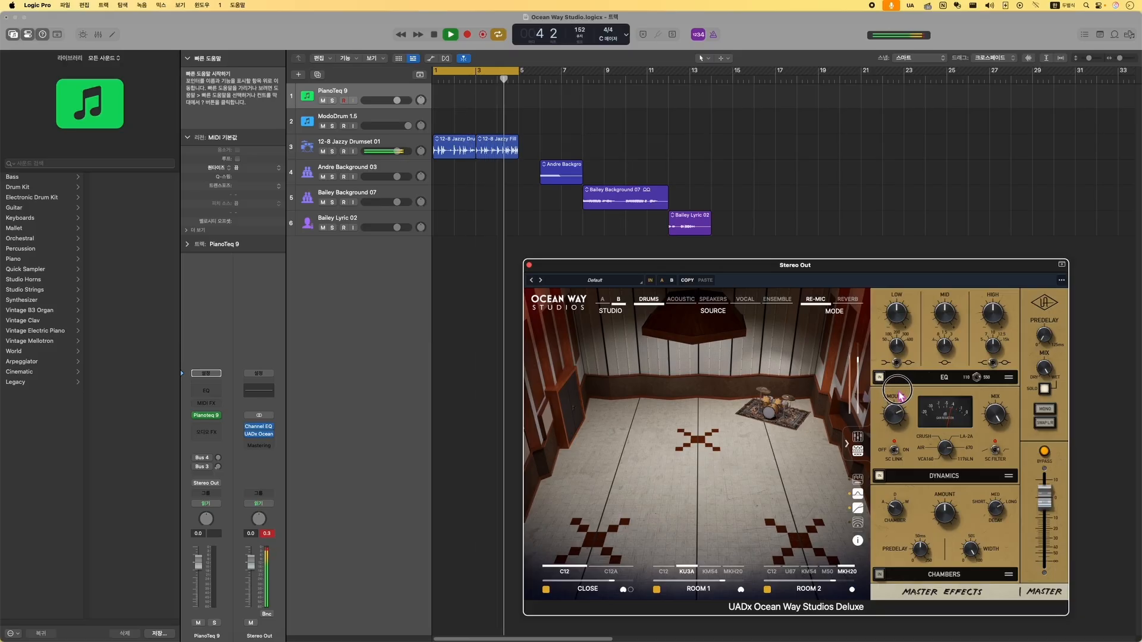
left_click_drag(947, 448, 947, 411)
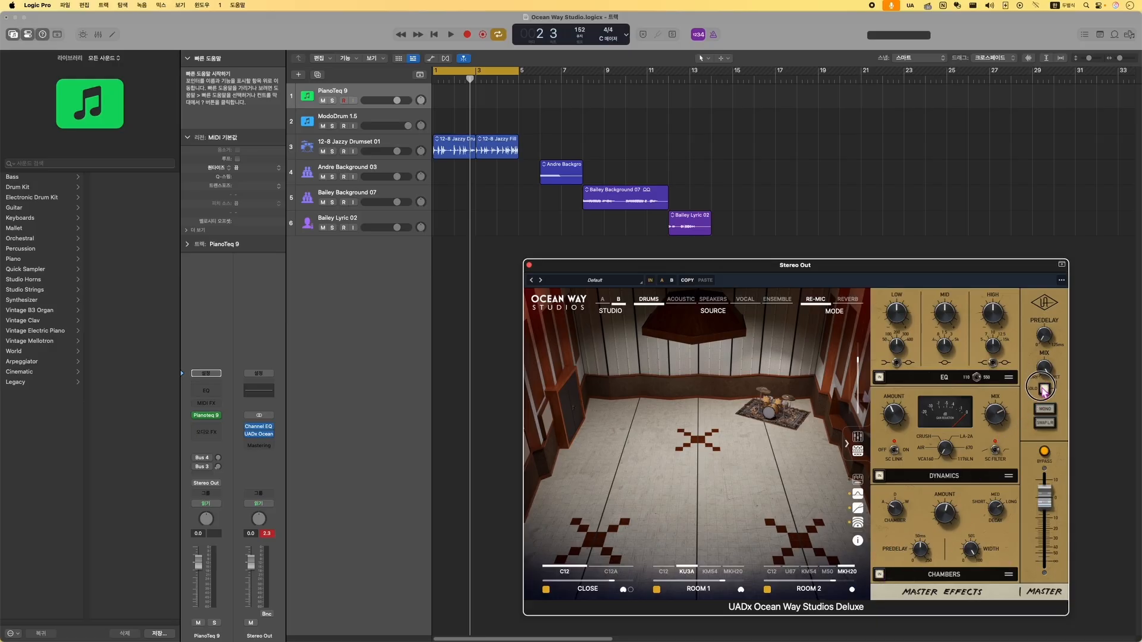
Step: Switch the mode to Reverb and play the loop while adjusting Mix and Predelay, stopping playback at the end
left_click(848, 301)
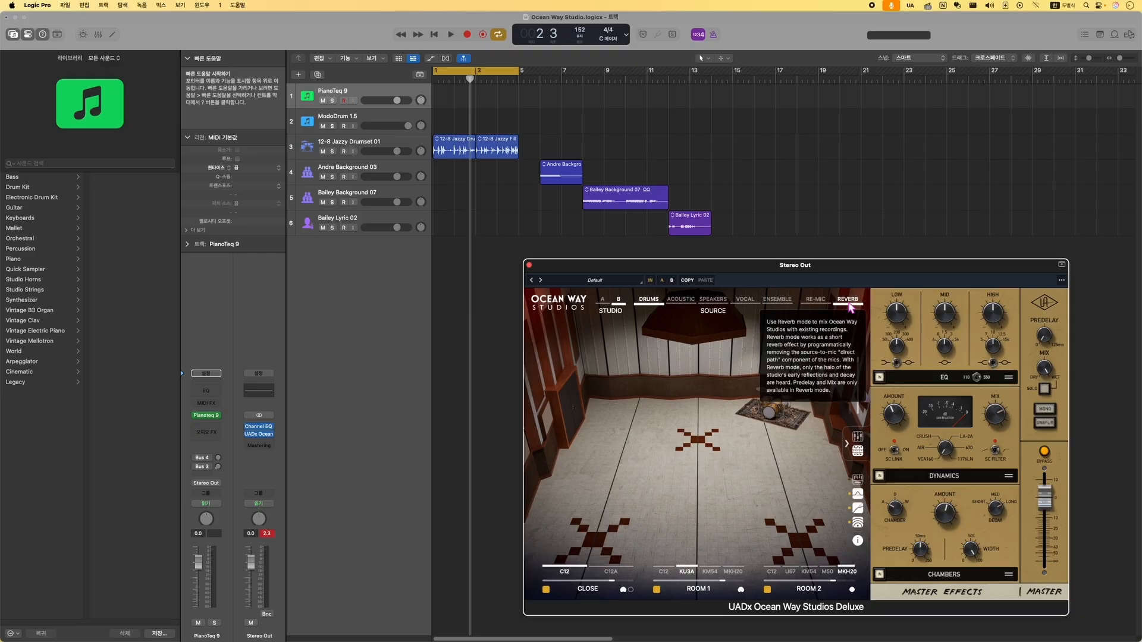
key("space")
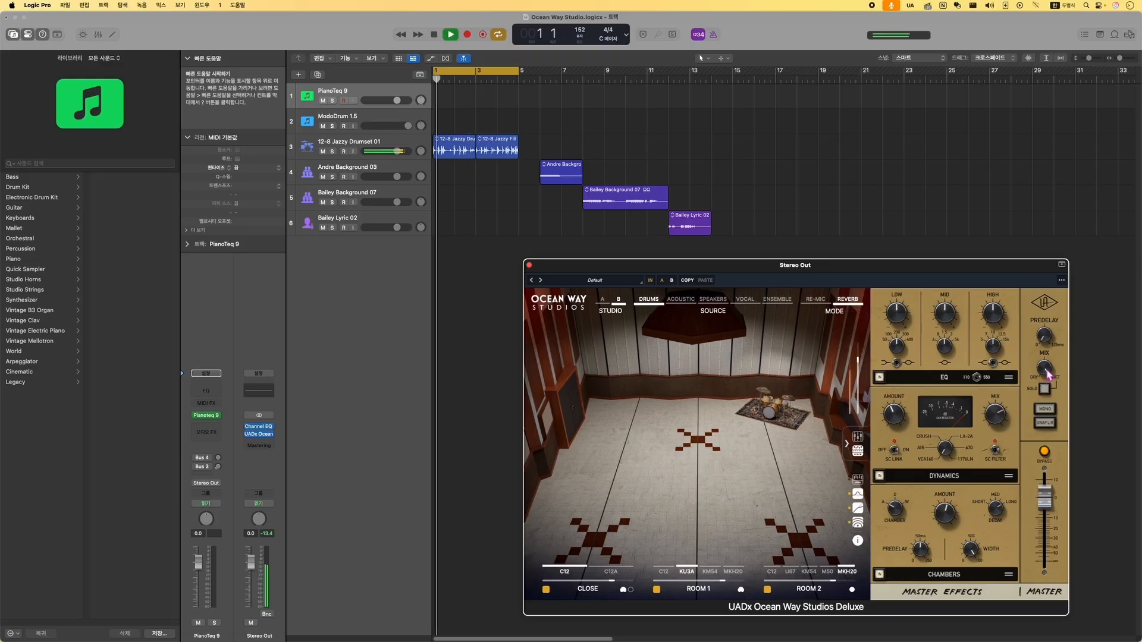
left_click(1044, 409)
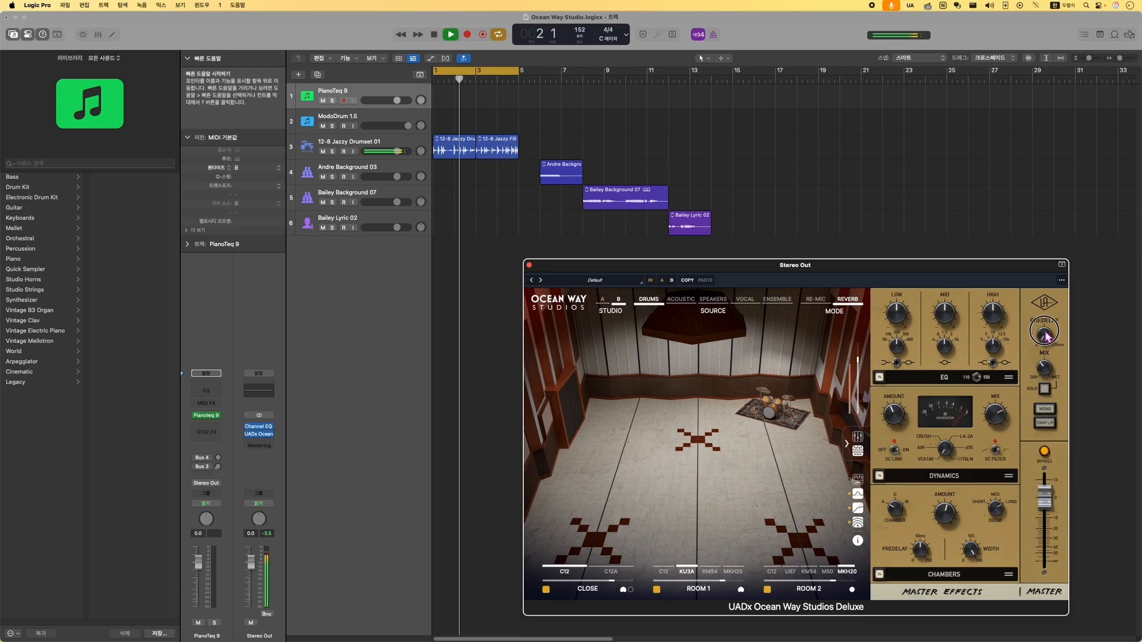
key("space")
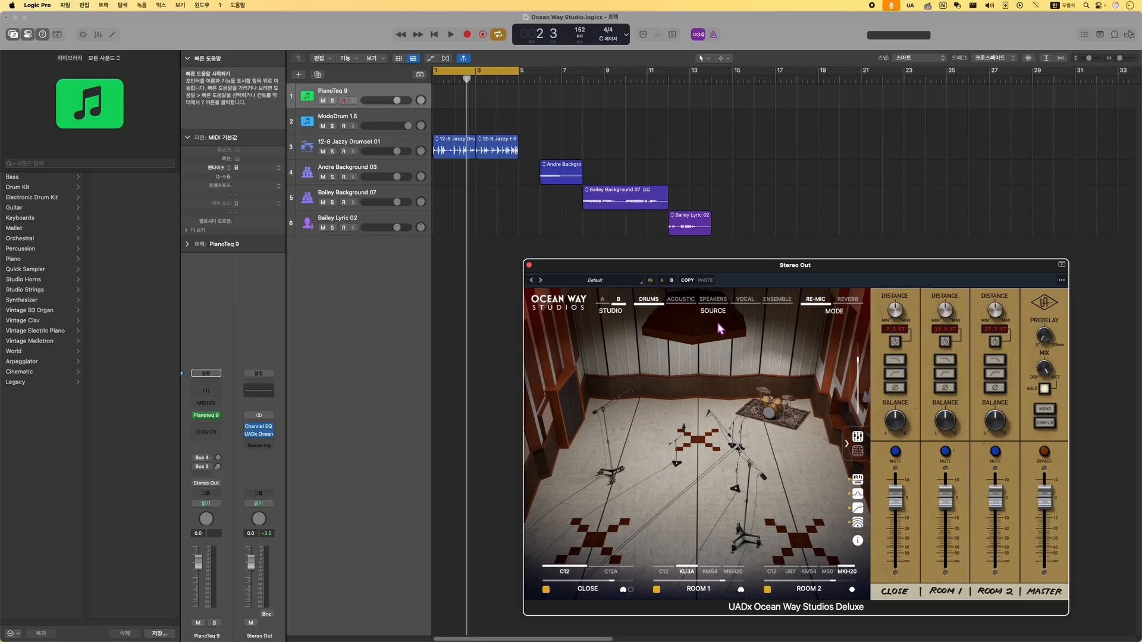
Step: Change the Drums source position to Wall in Studio B and play the loop
left_click(657, 303)
left_click(652, 305)
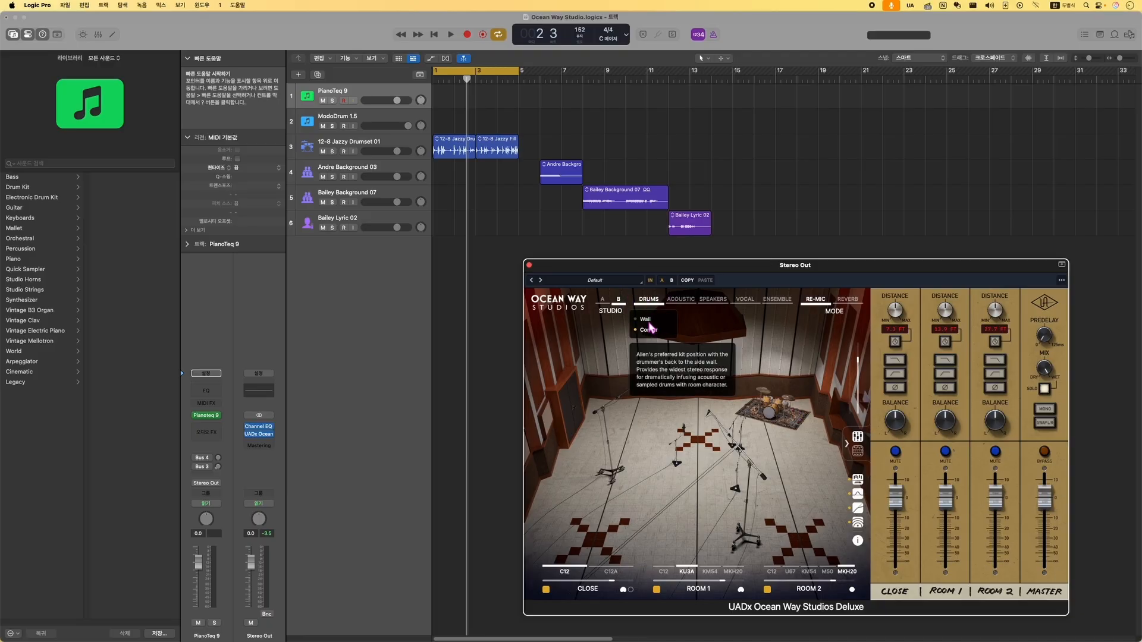
left_click(651, 328)
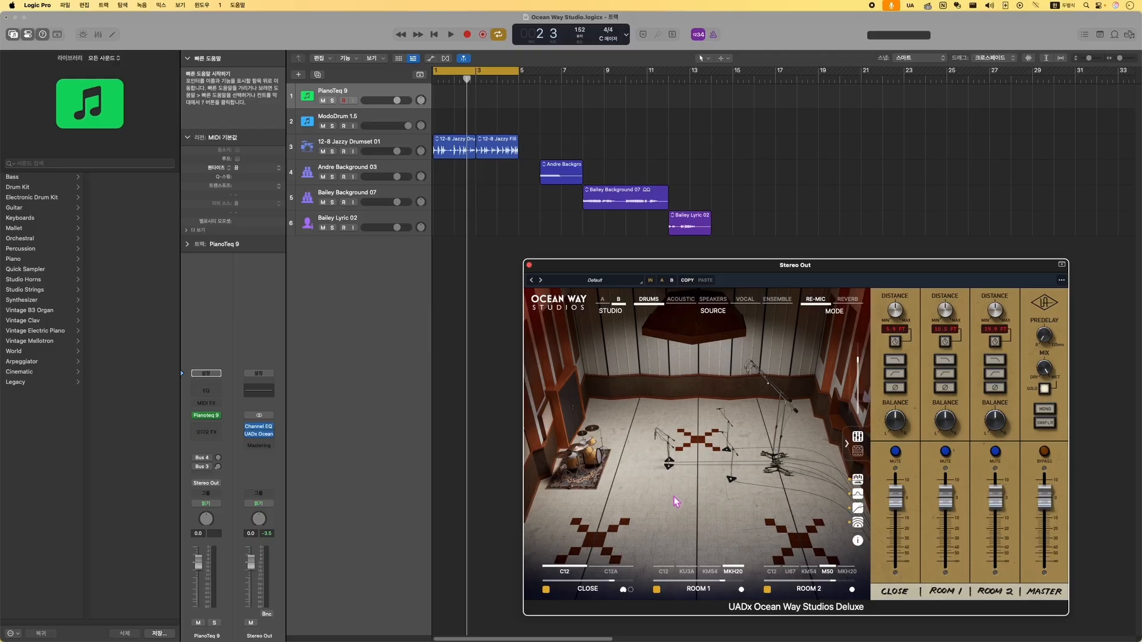
key("space")
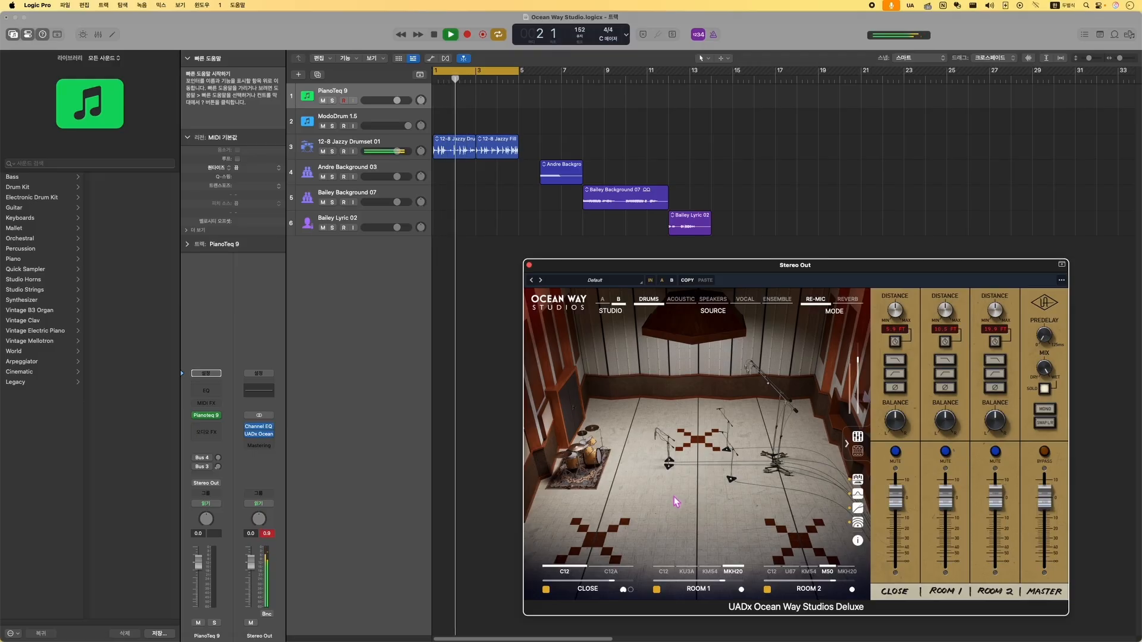
Step: Compare the drum positions during playback by switching to Corner and back to Wall, and stop the loop
mouse_move(650, 302)
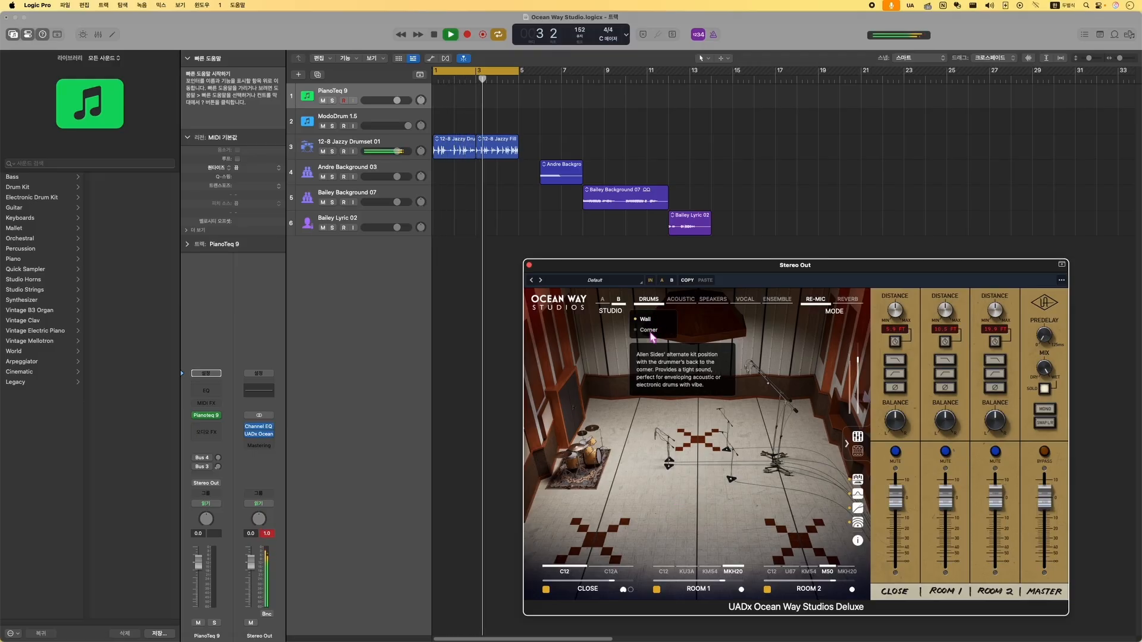
left_click(650, 331)
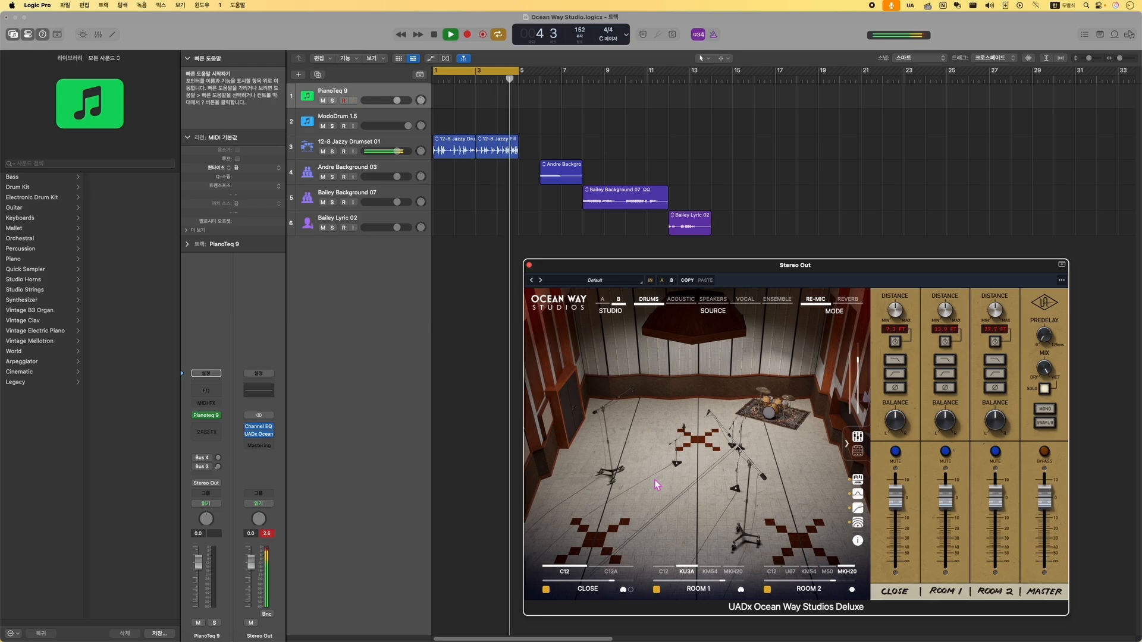
mouse_move(648, 300)
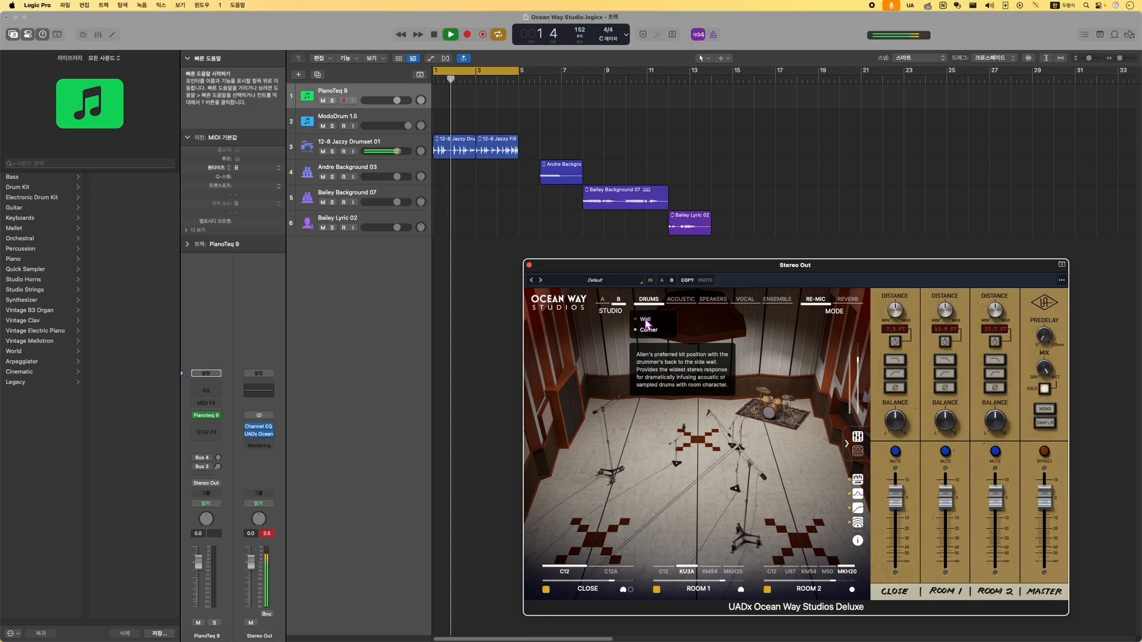
left_click(646, 321)
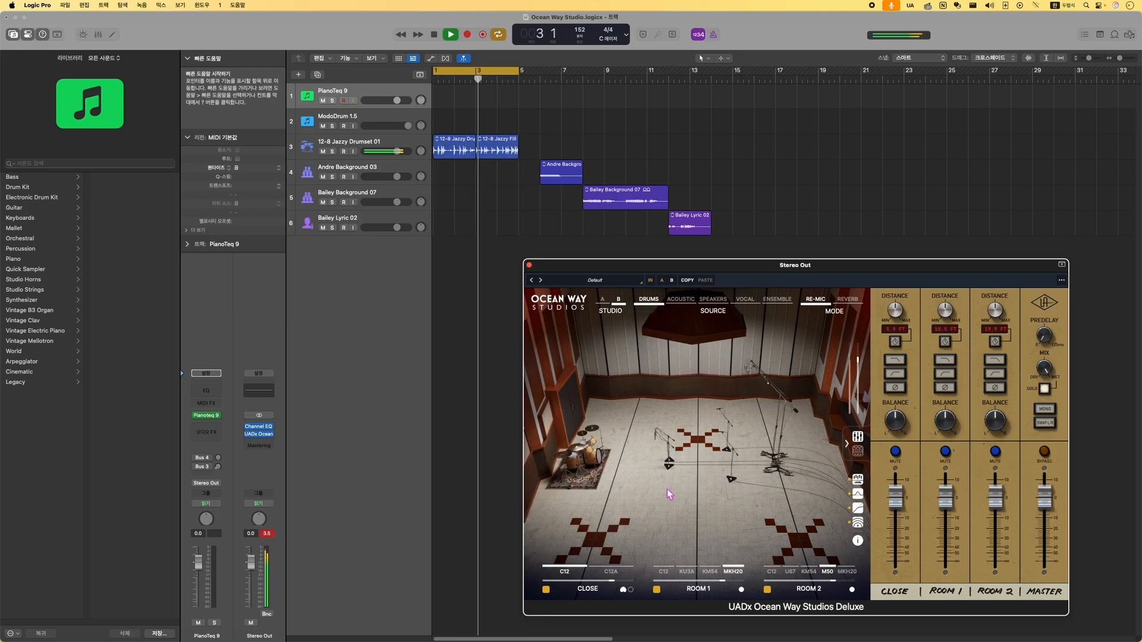
key("space")
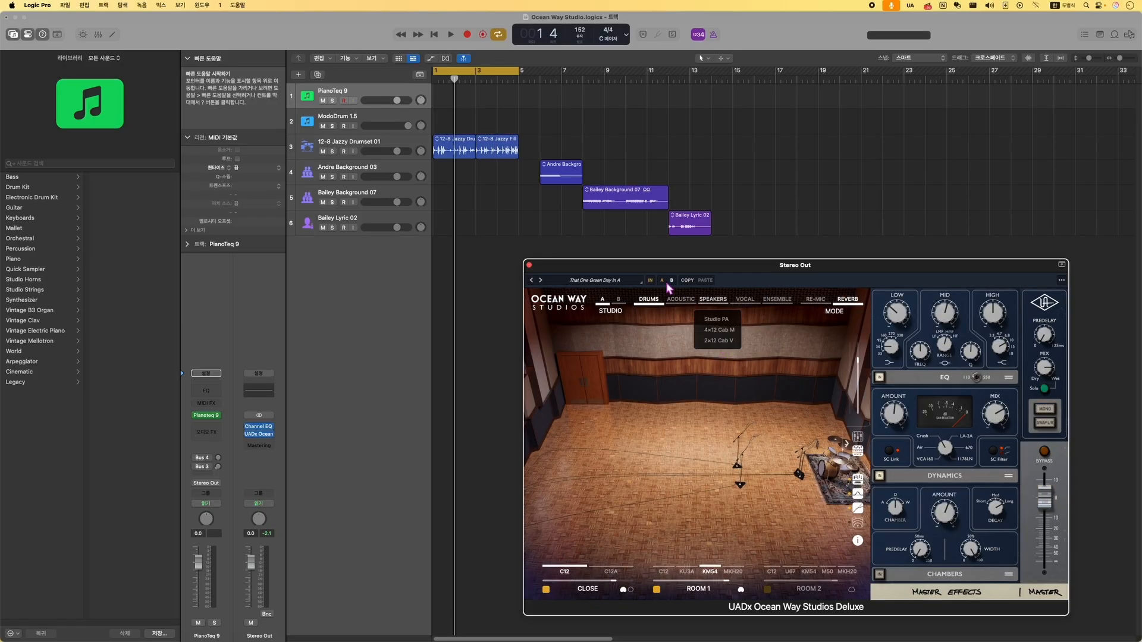
Step: Select the PianoTeq 9 track, filter the Ocean Way presets by Piano and Best Of, and load Bold Piano
left_click(365, 99)
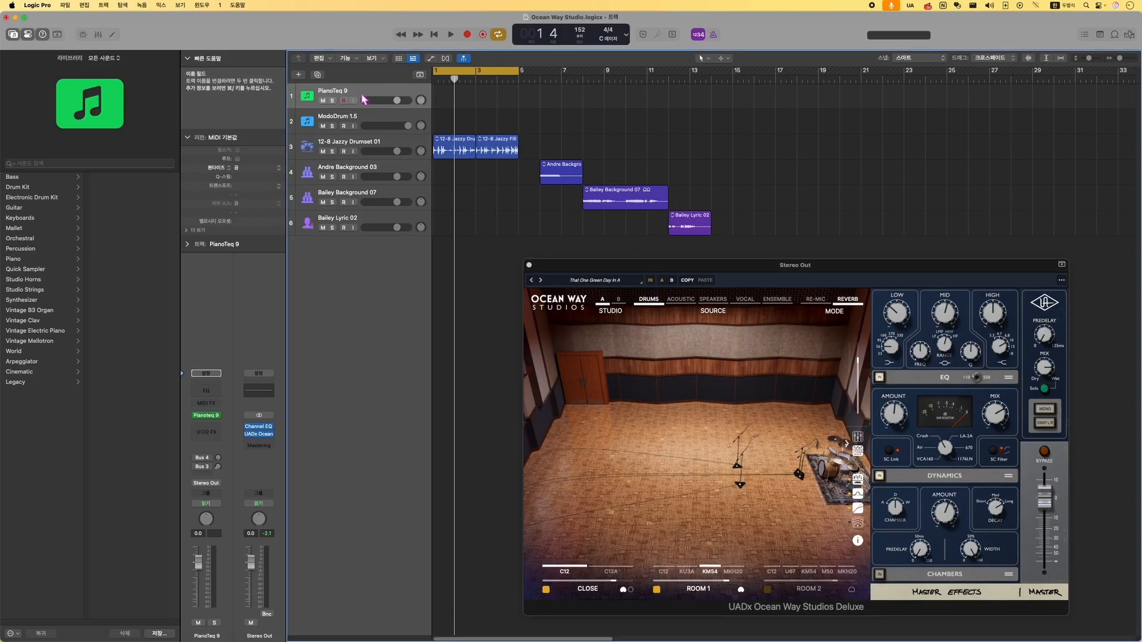
left_click(396, 307)
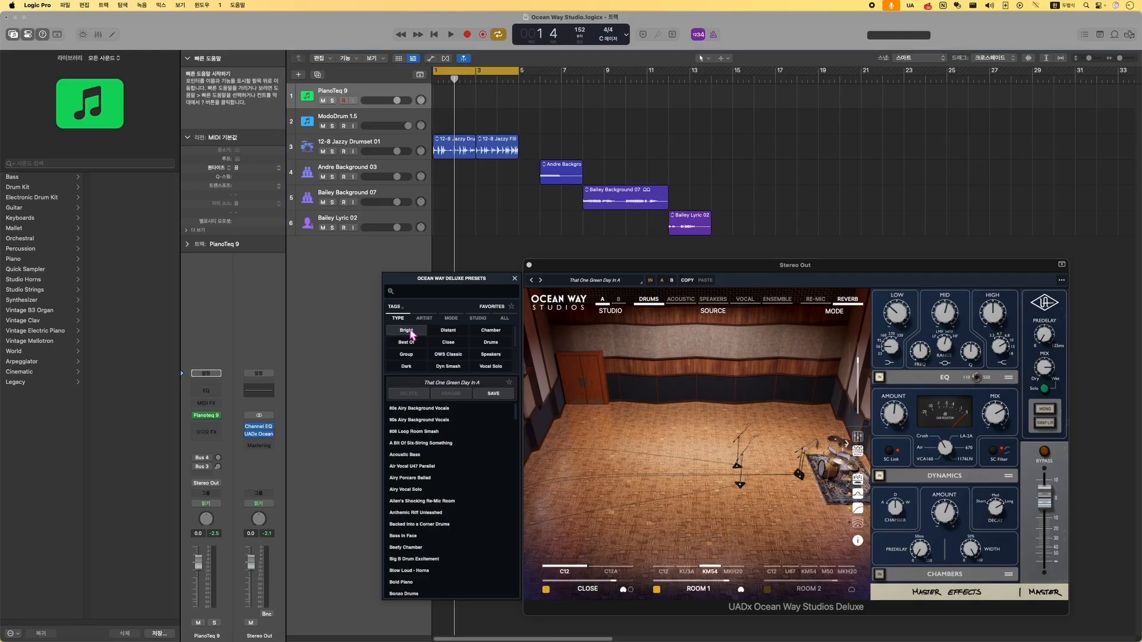
scroll(482, 348, "down", 3)
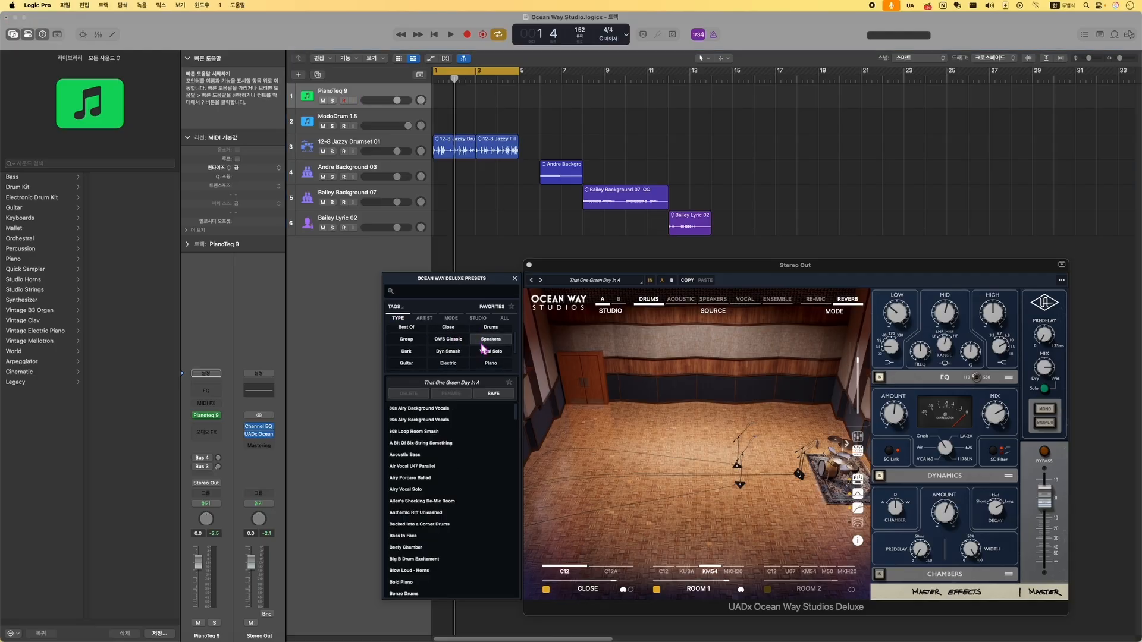
left_click(484, 346)
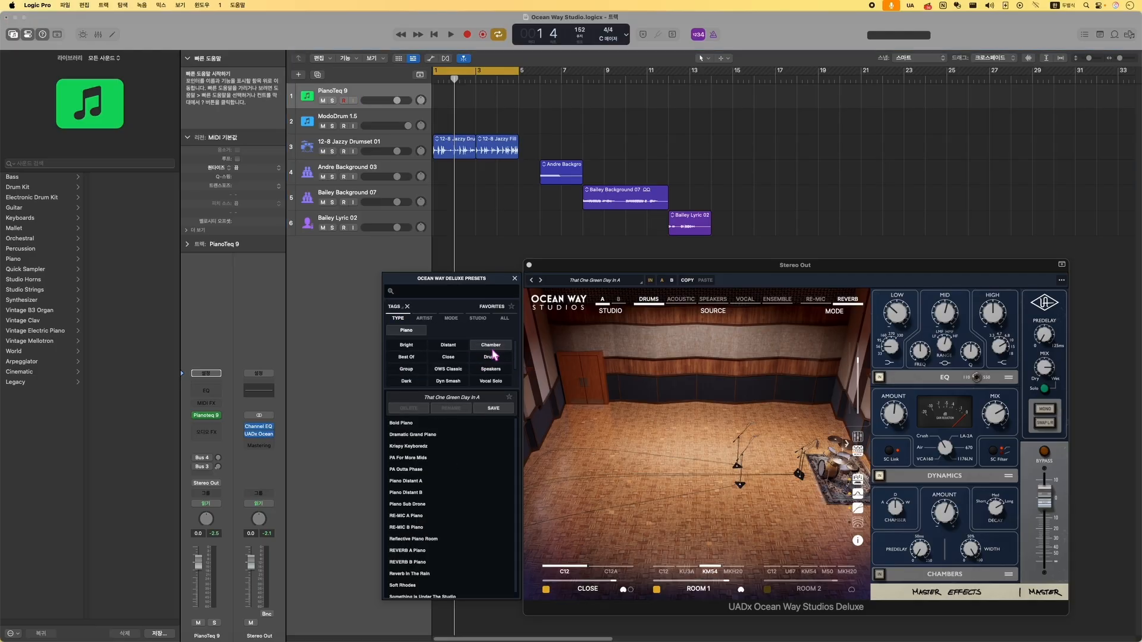
left_click(415, 355)
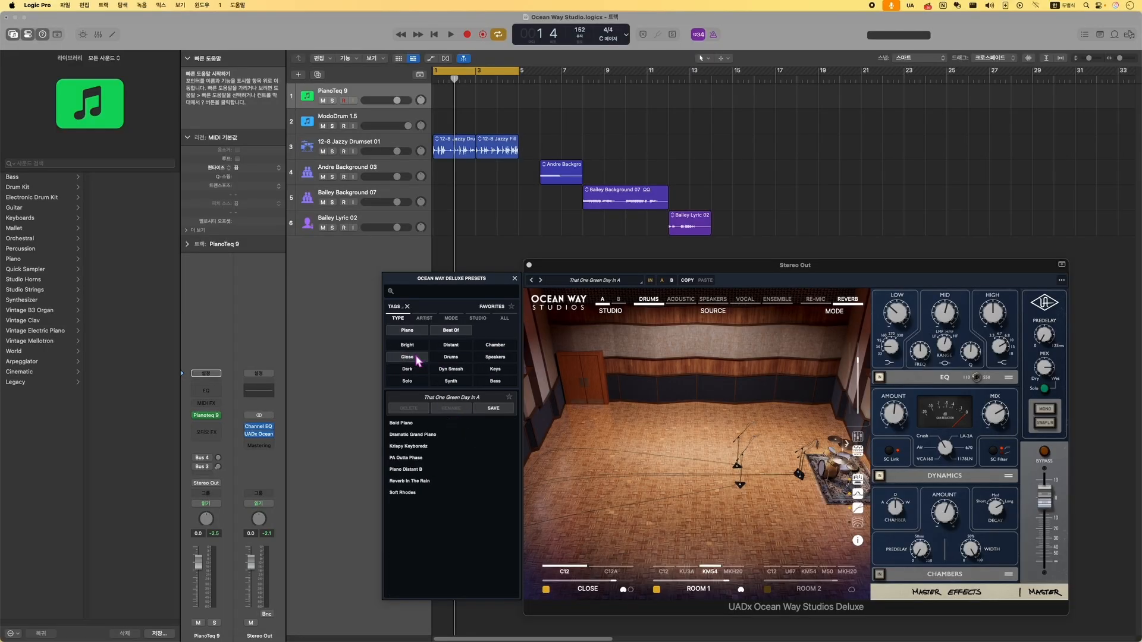
left_click(432, 425)
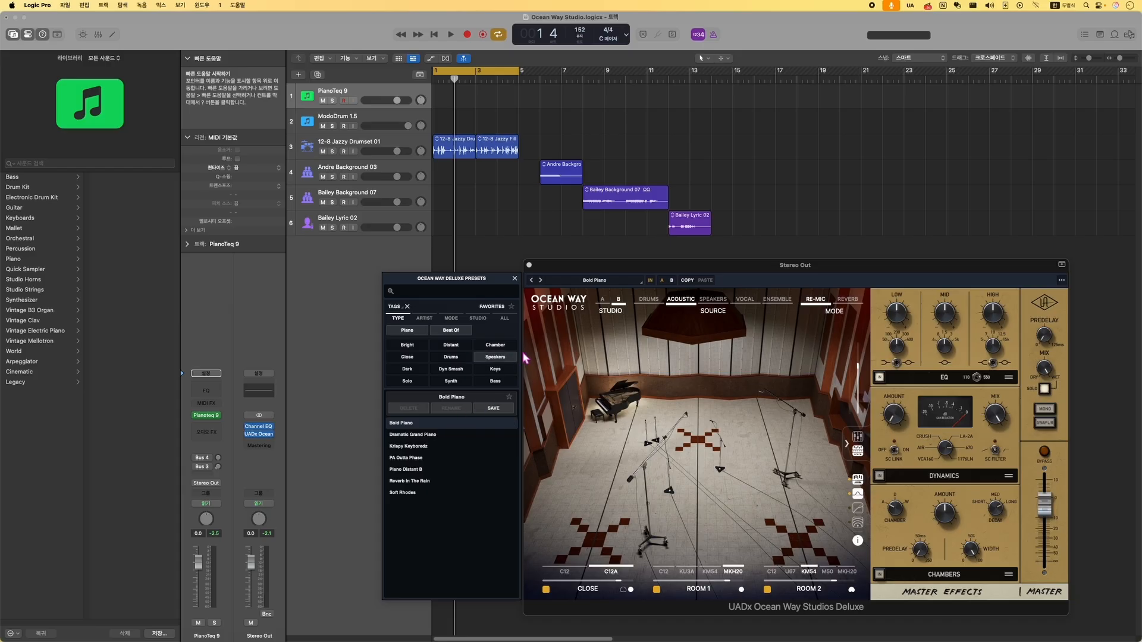
left_click(514, 279)
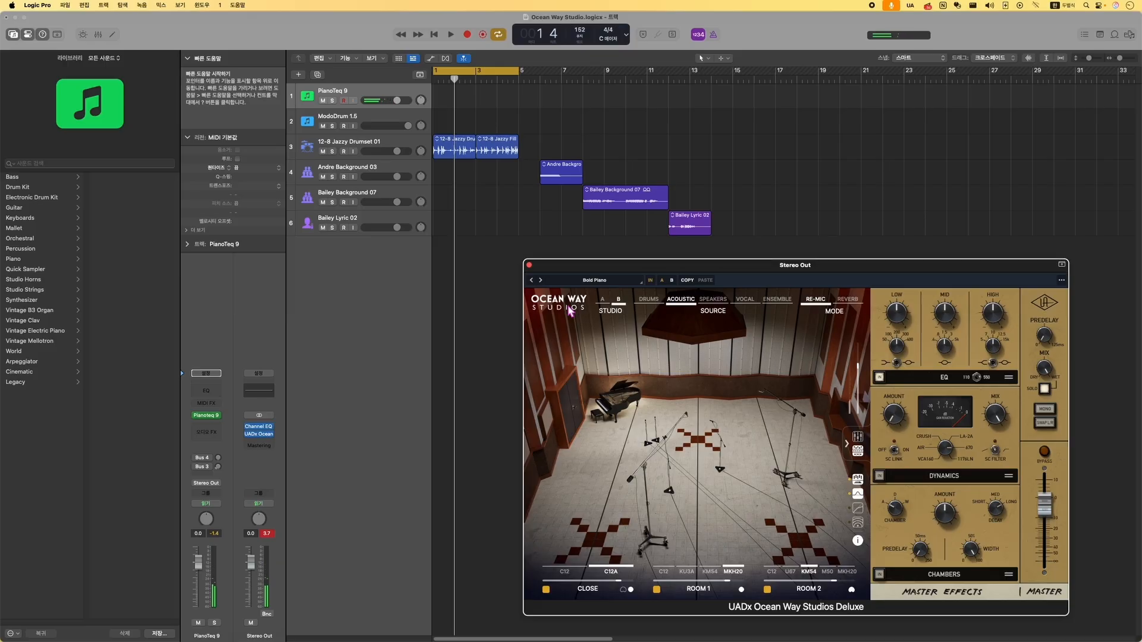
Step: Audition the Dramatic Grand Piano preset on the piano, and replace it with the Reverb In The Rain preset
left_click(598, 281)
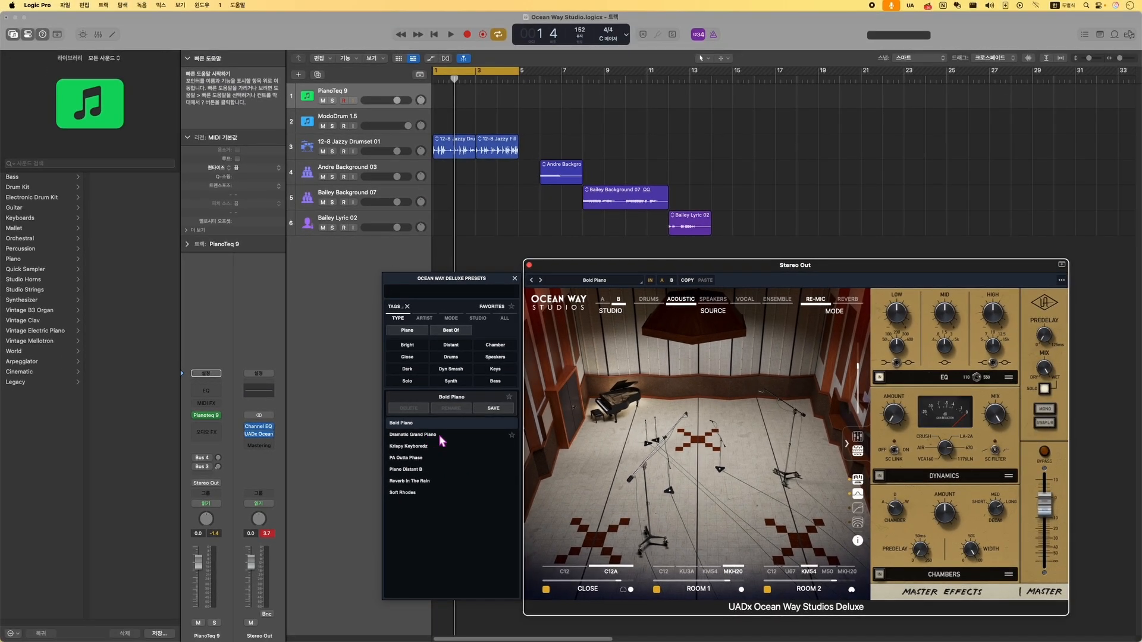
left_click(441, 434)
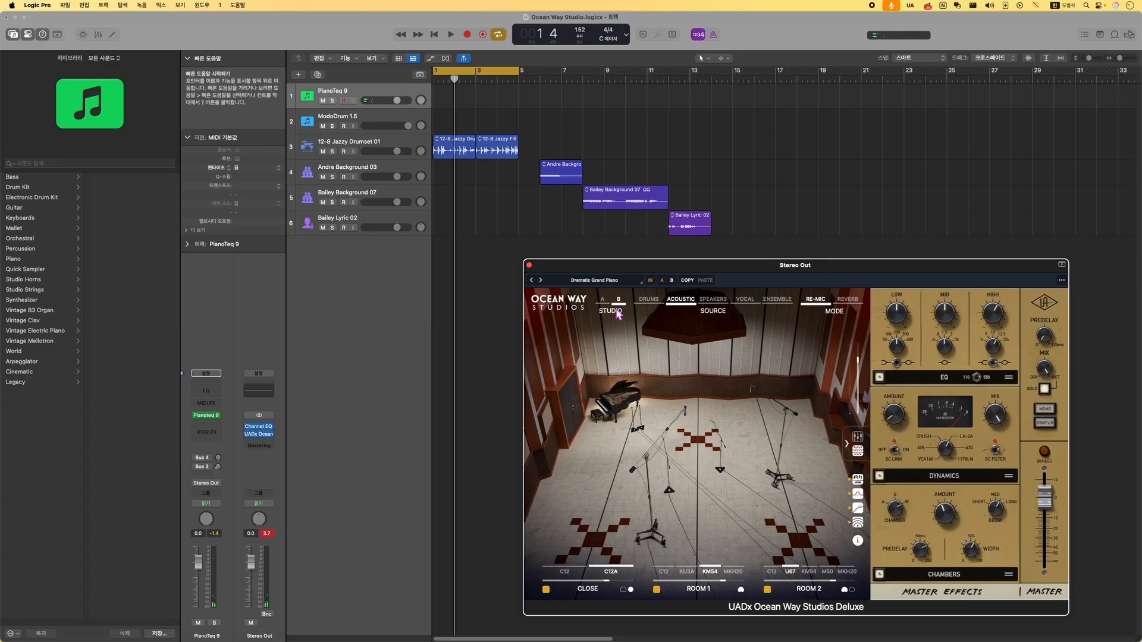
left_click(595, 280)
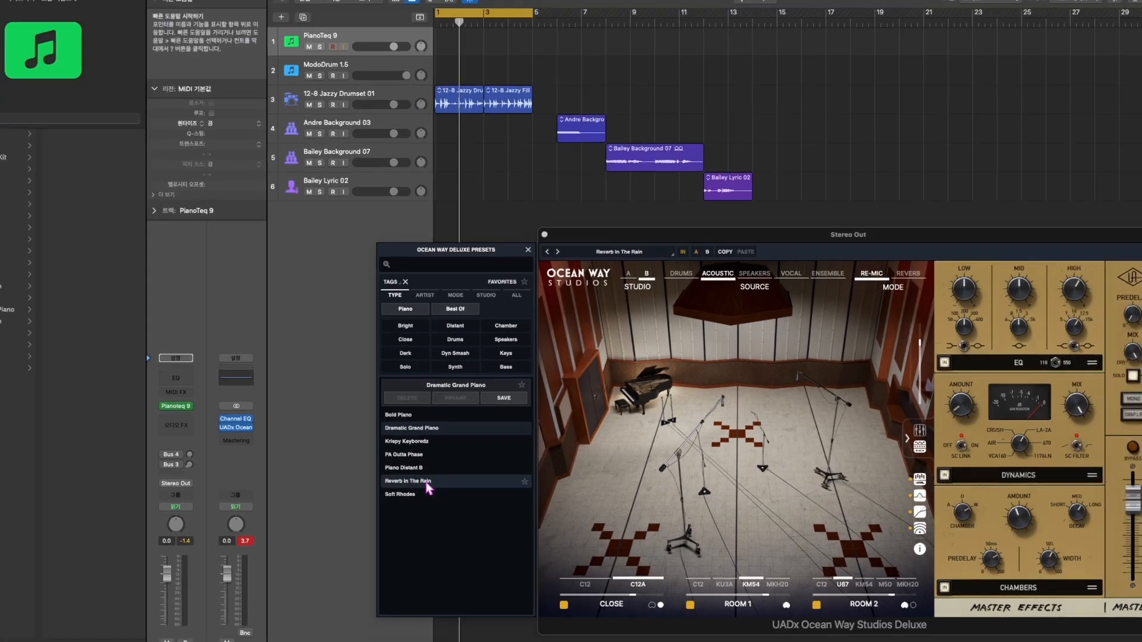
left_click(429, 481)
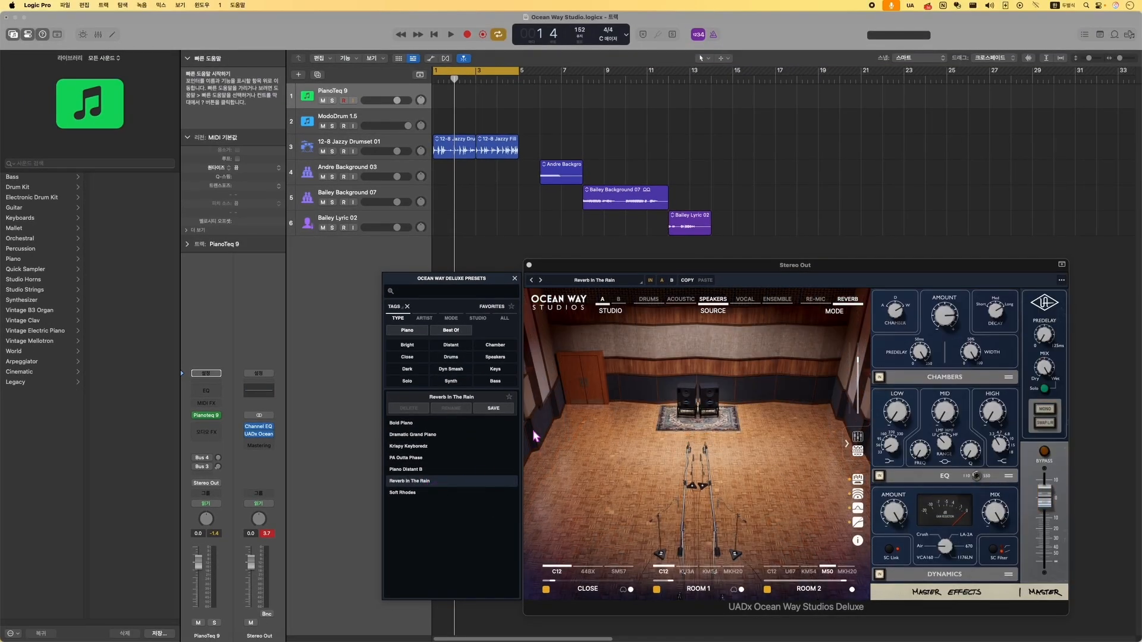
left_click(515, 278)
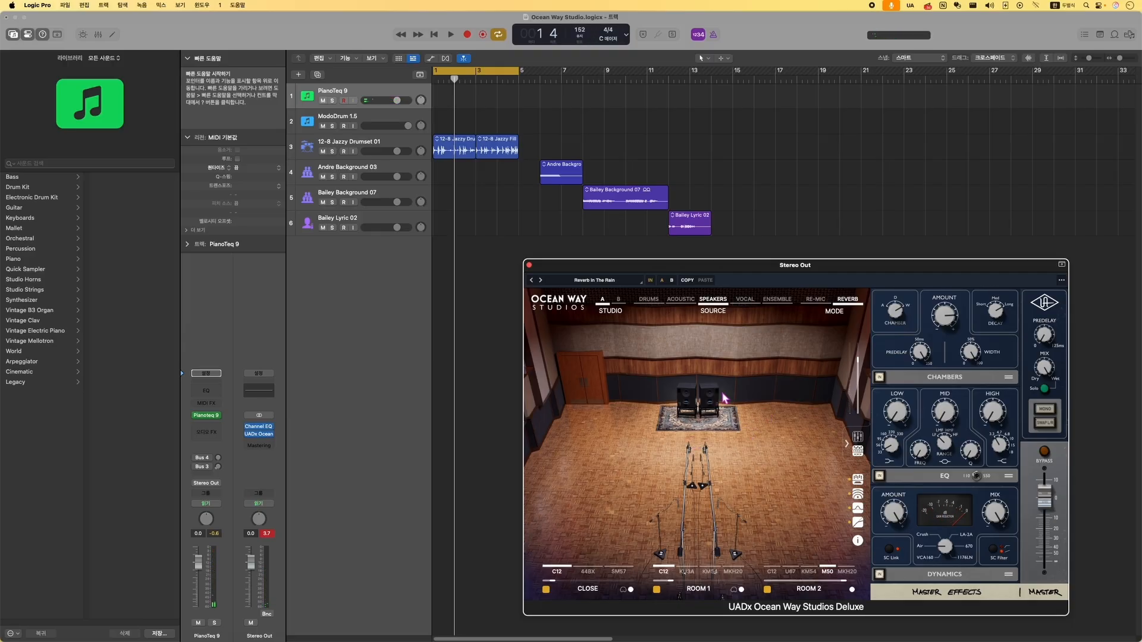
Step: Load the Breathy Female BGVs vocal group preset and play the Bailey Background 07 region through it
left_click(606, 284)
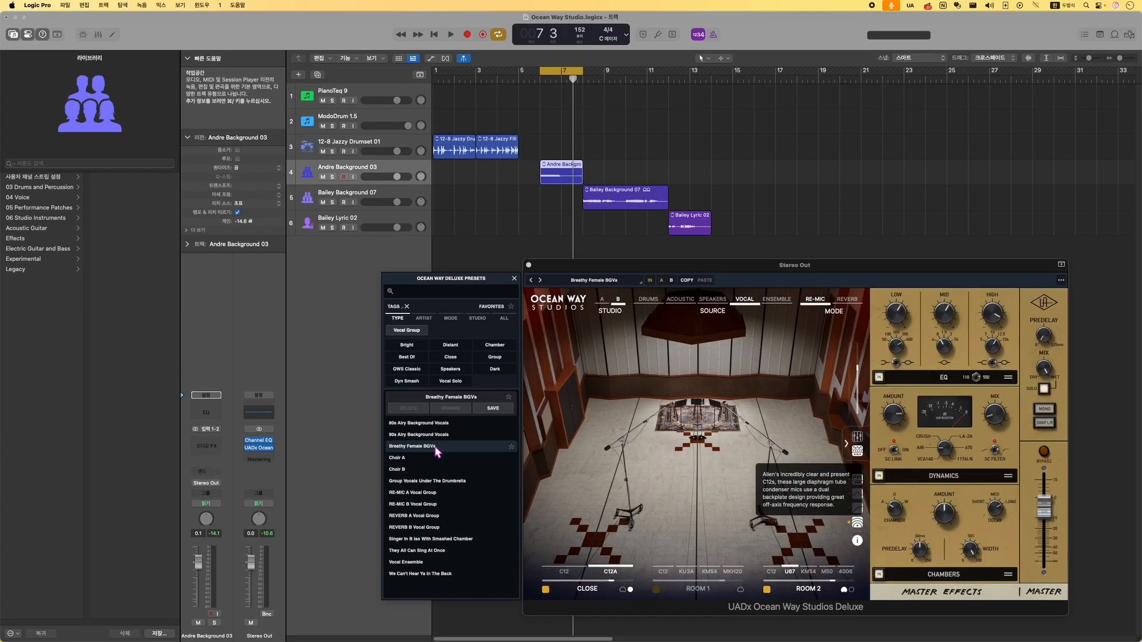
left_click(515, 279)
key("space")
left_click(606, 205)
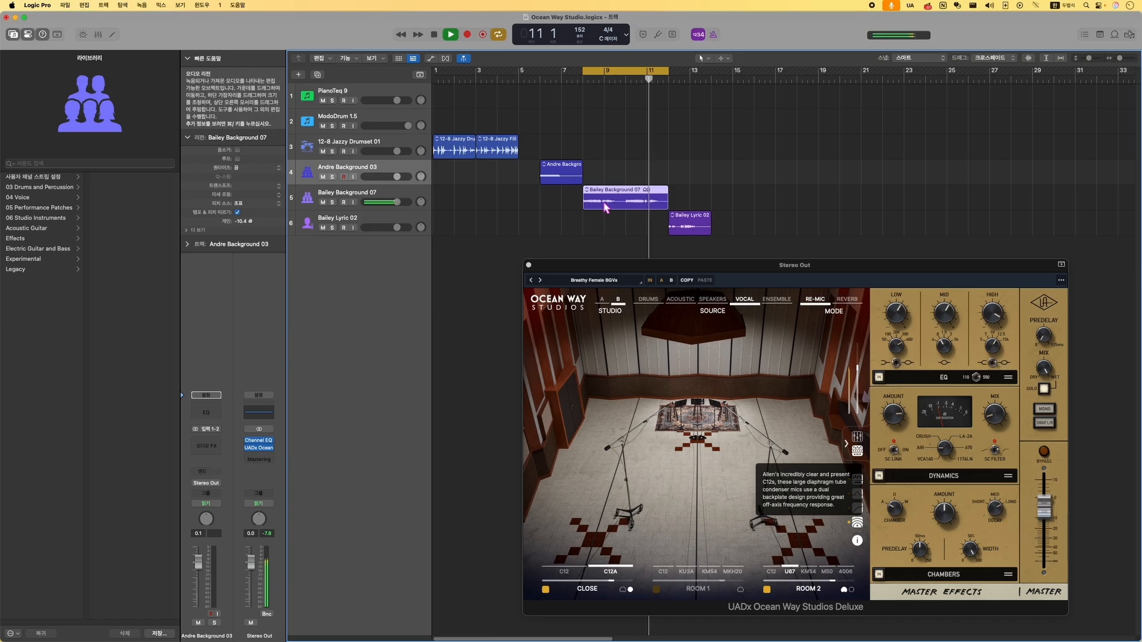
key("space")
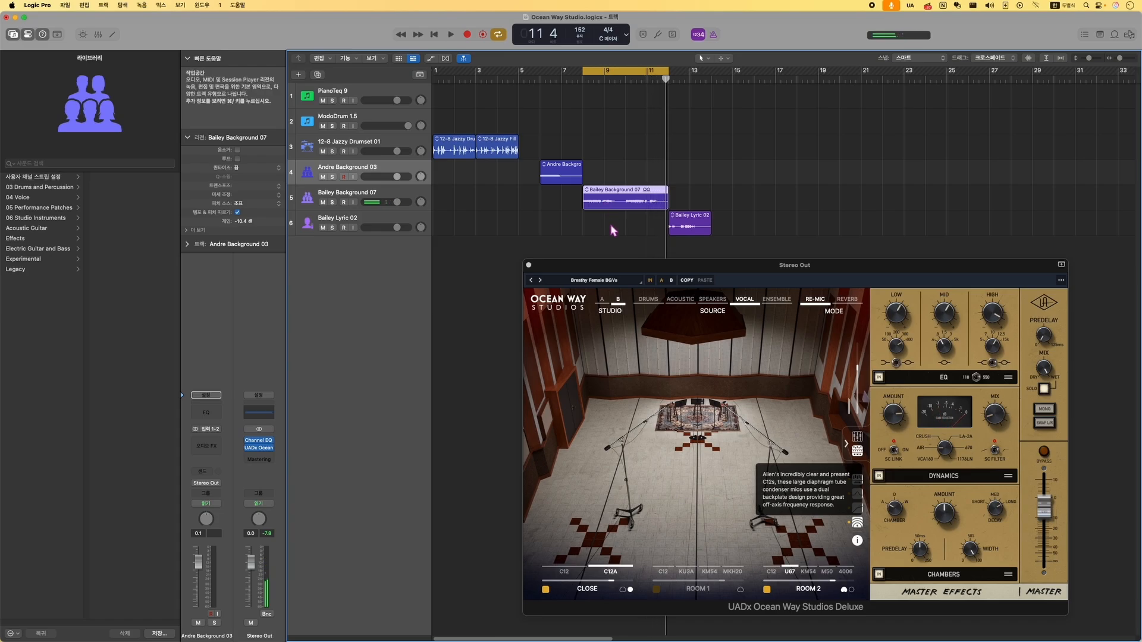
Step: Compare the background vocal with the Ocean Way effect switched off and on, stopping playback at the end
left_click(563, 308)
key("space")
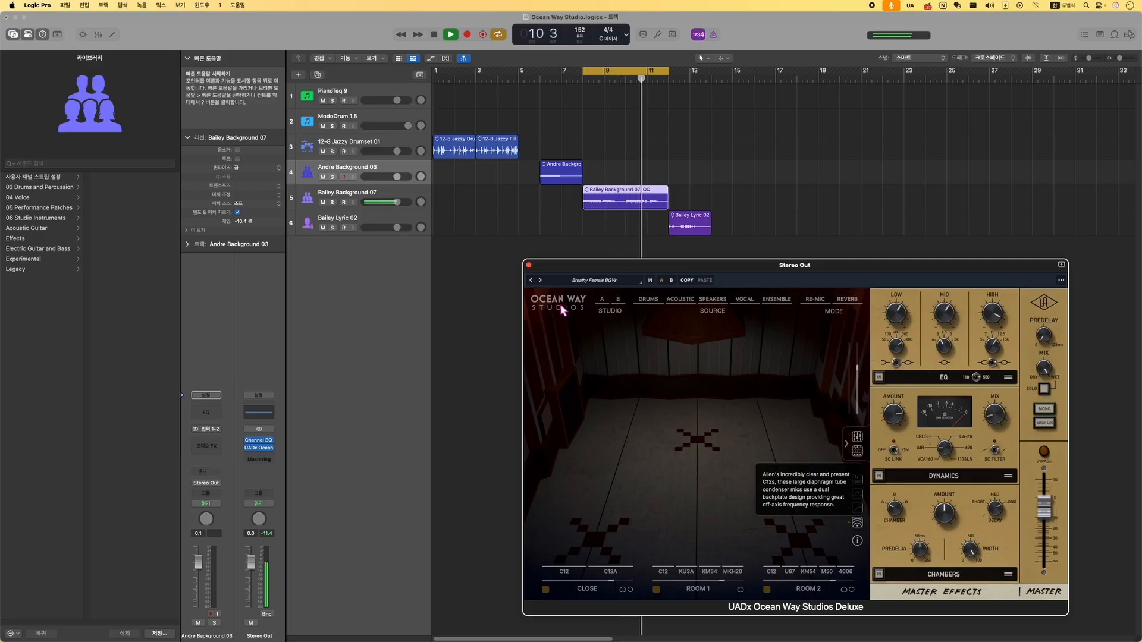
left_click(564, 307)
key("space")
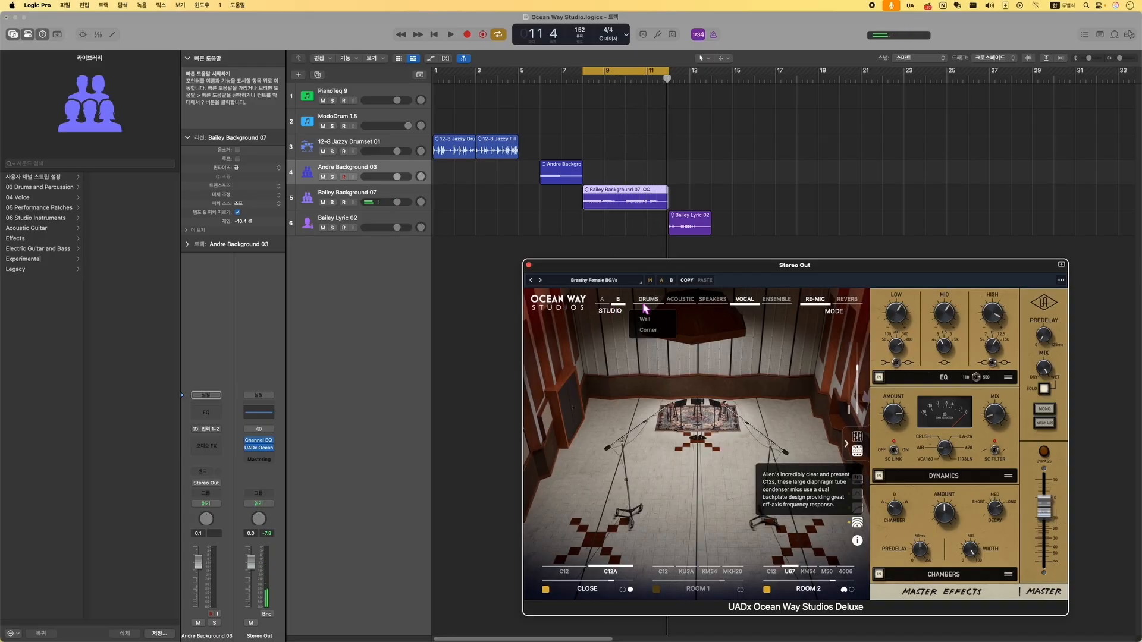
Step: Set the cycle range to the Bailey Lyric 02 region and select its track
left_click(691, 235)
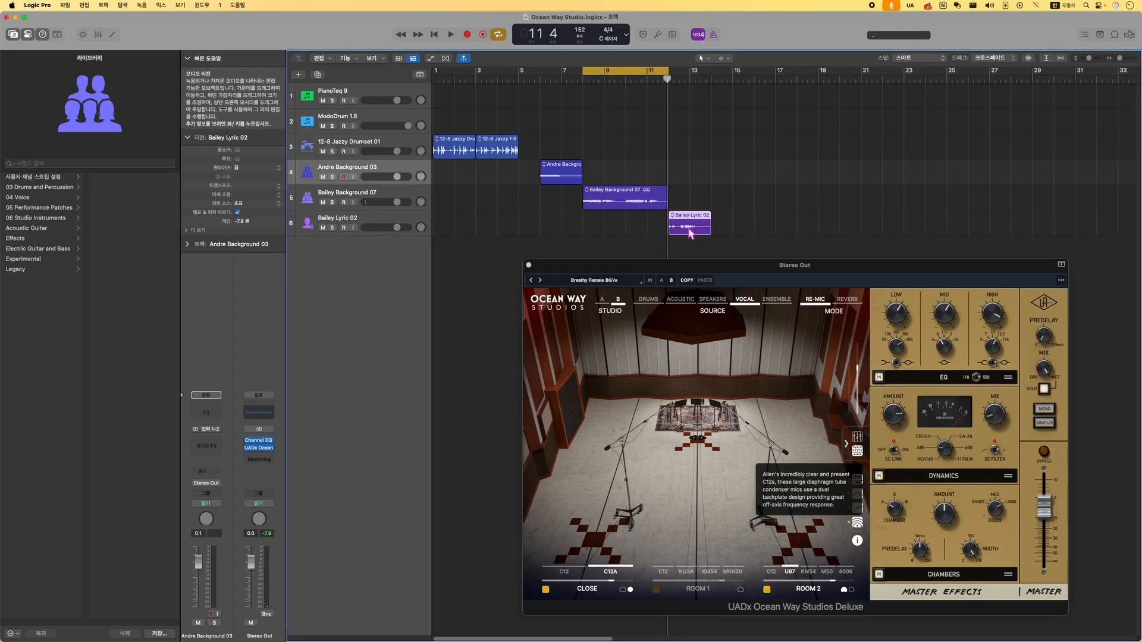
key("super+u")
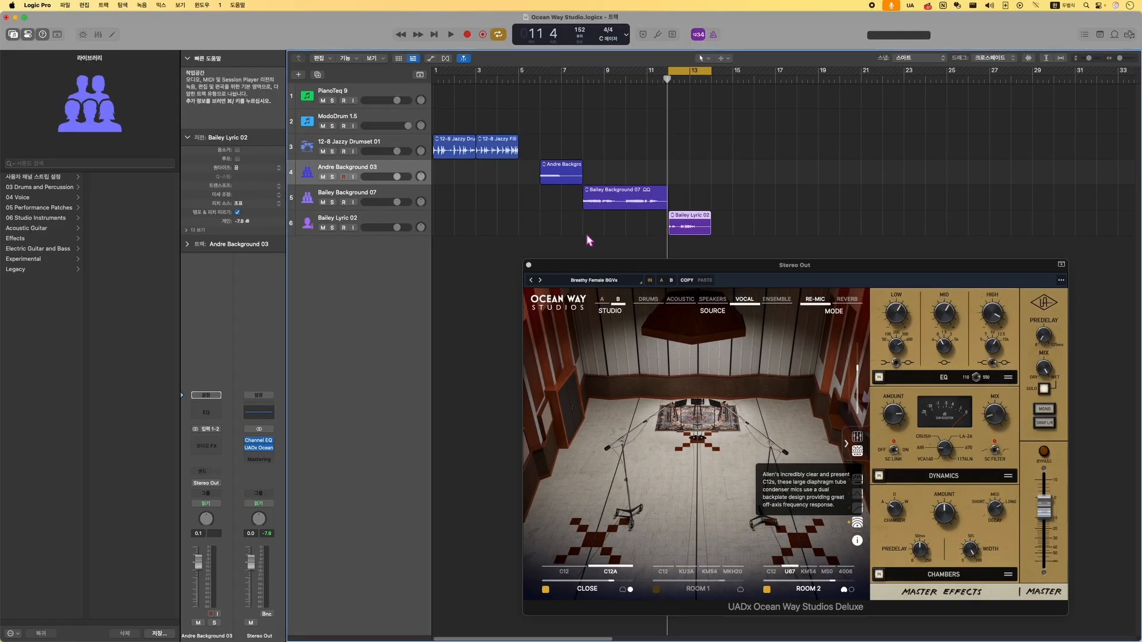
left_click(409, 226)
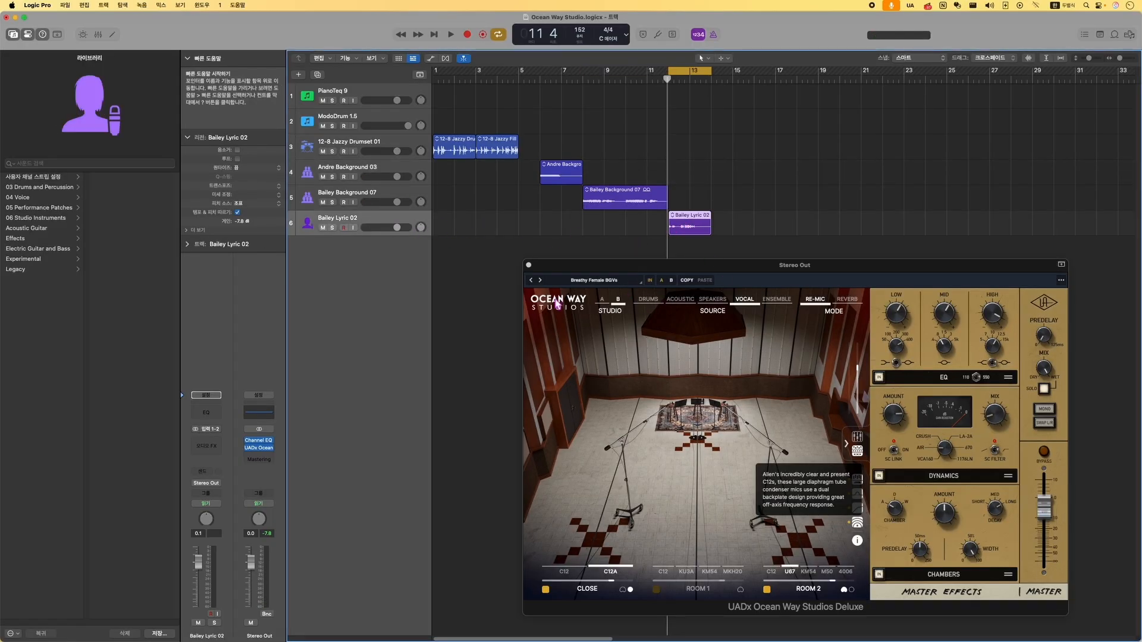
Step: Load the High Female Vocal Close preset and play the Bailey Lyric 02 vocal through it
left_click(597, 280)
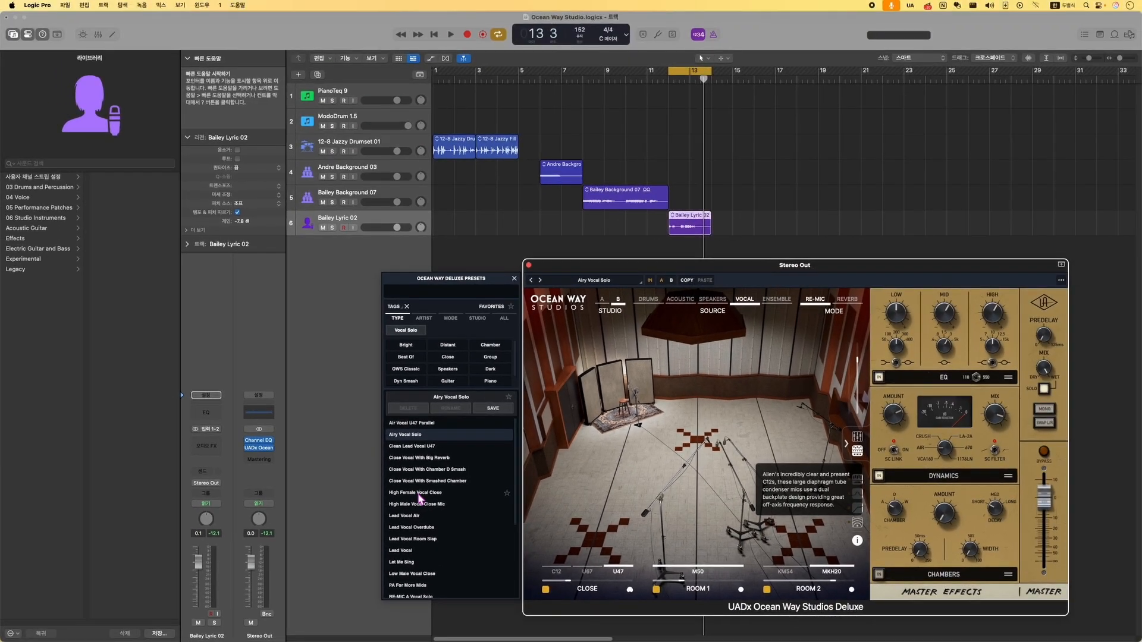
left_click(420, 494)
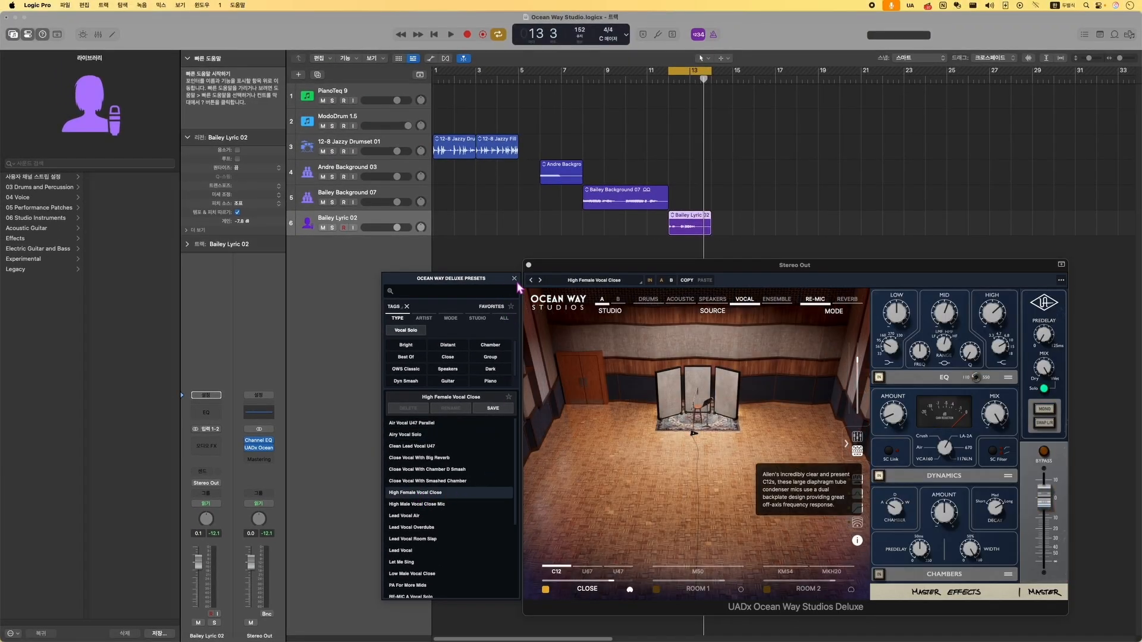
left_click(514, 278)
key("space")
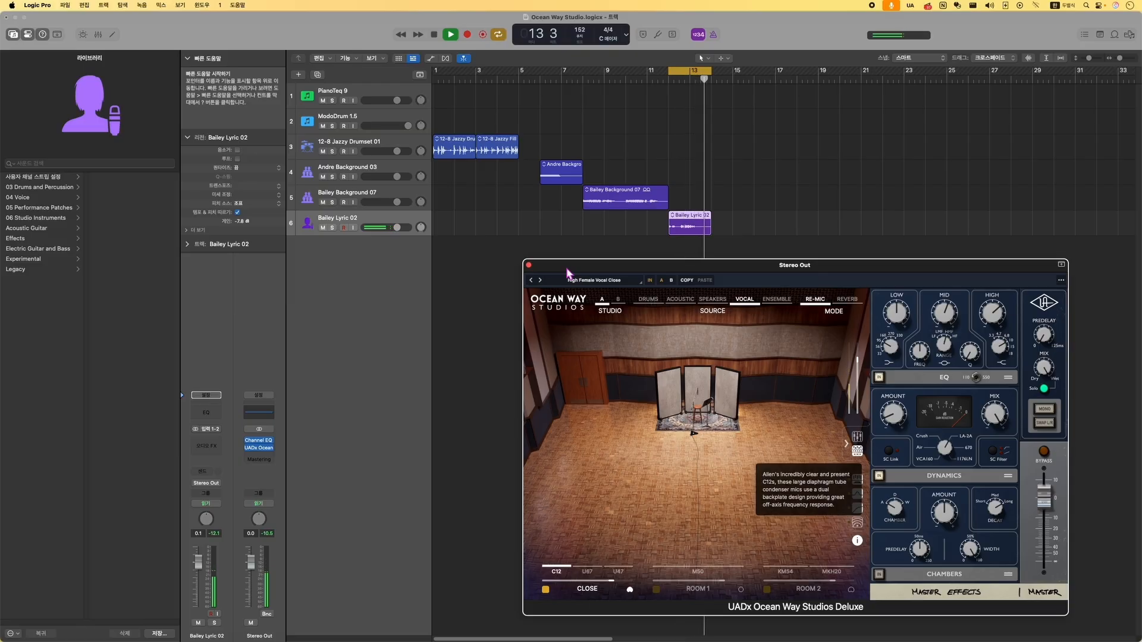
Step: Compare the lead vocal with the Ocean Way effect switched off and back on, and stop playback
key("space")
left_click(1043, 303)
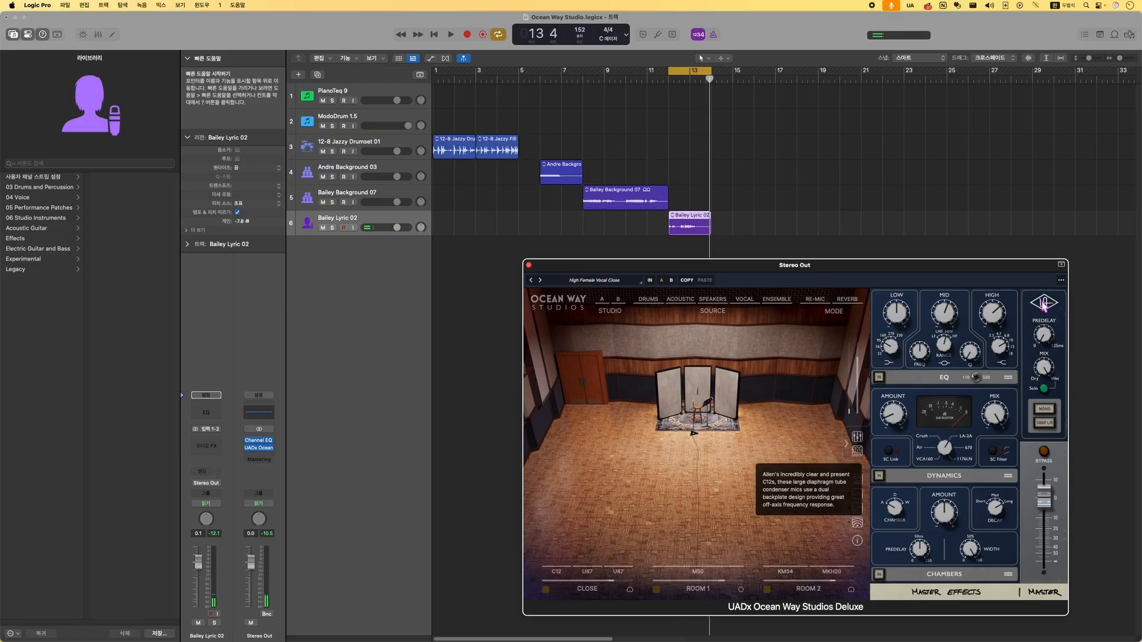
key("space")
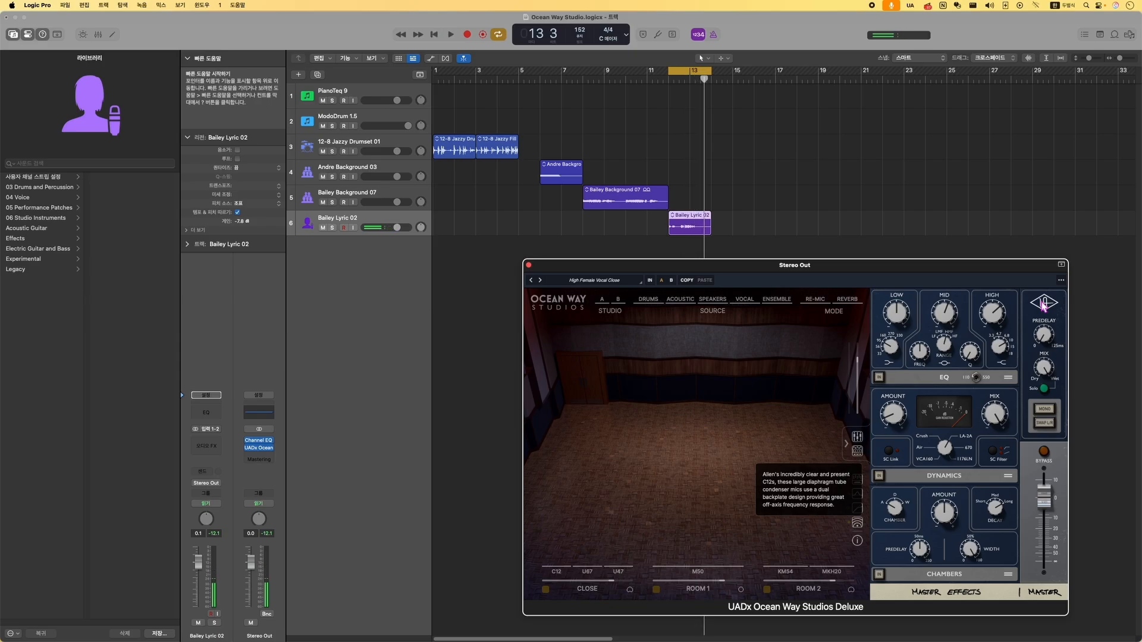
left_click(1044, 303)
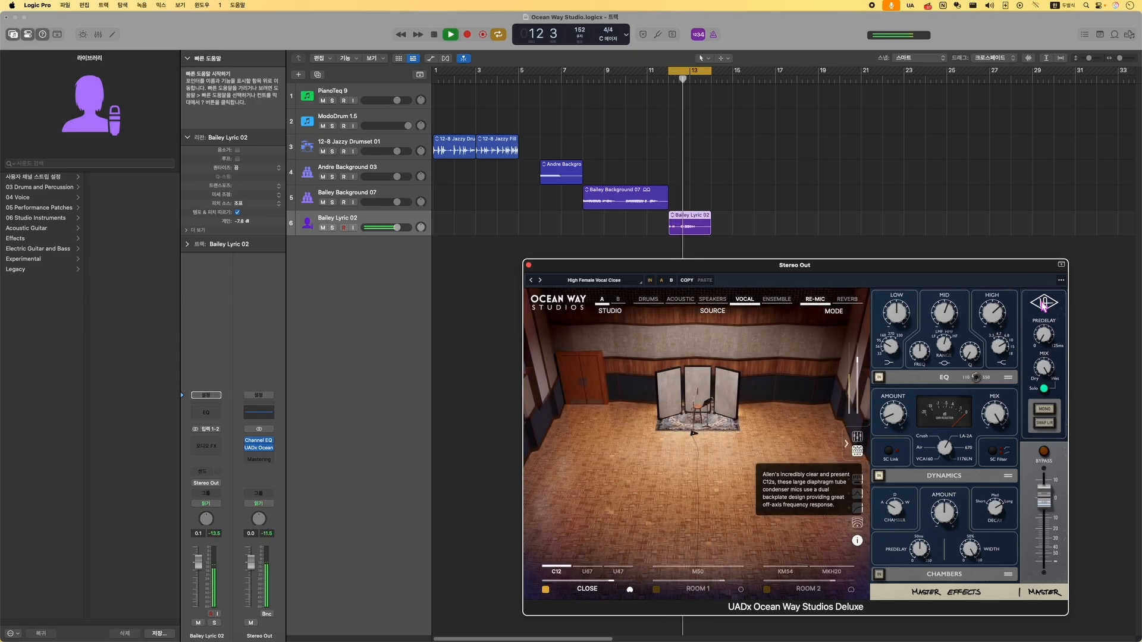
key("space")
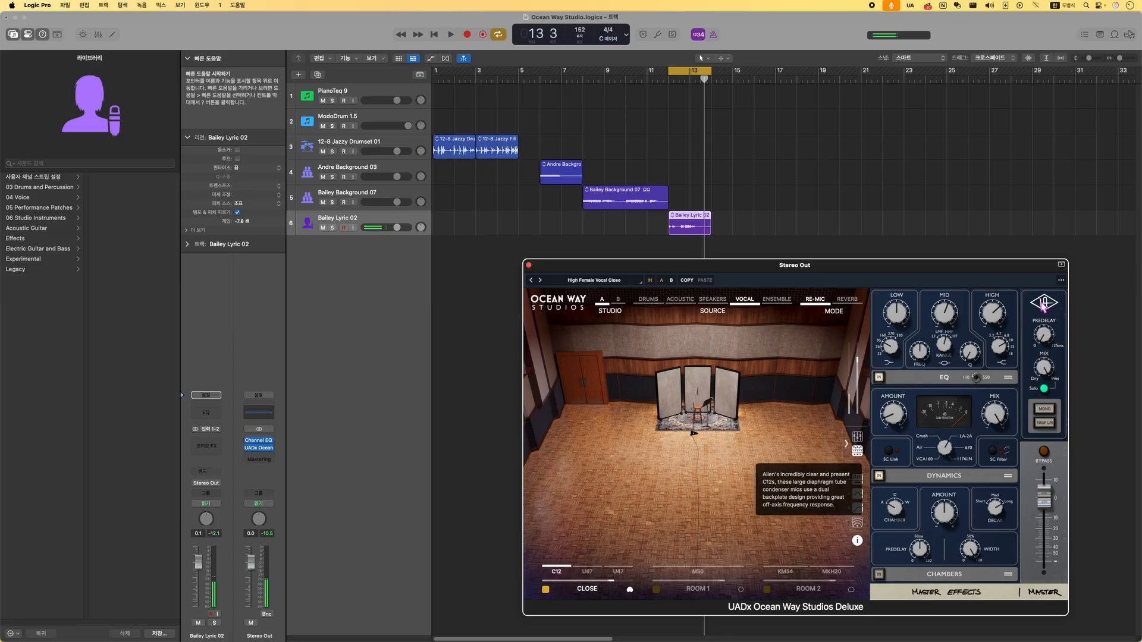
Step: Switch the Close mic to U67 and to U47, playing the lead vocal through each
mouse_move(557, 573)
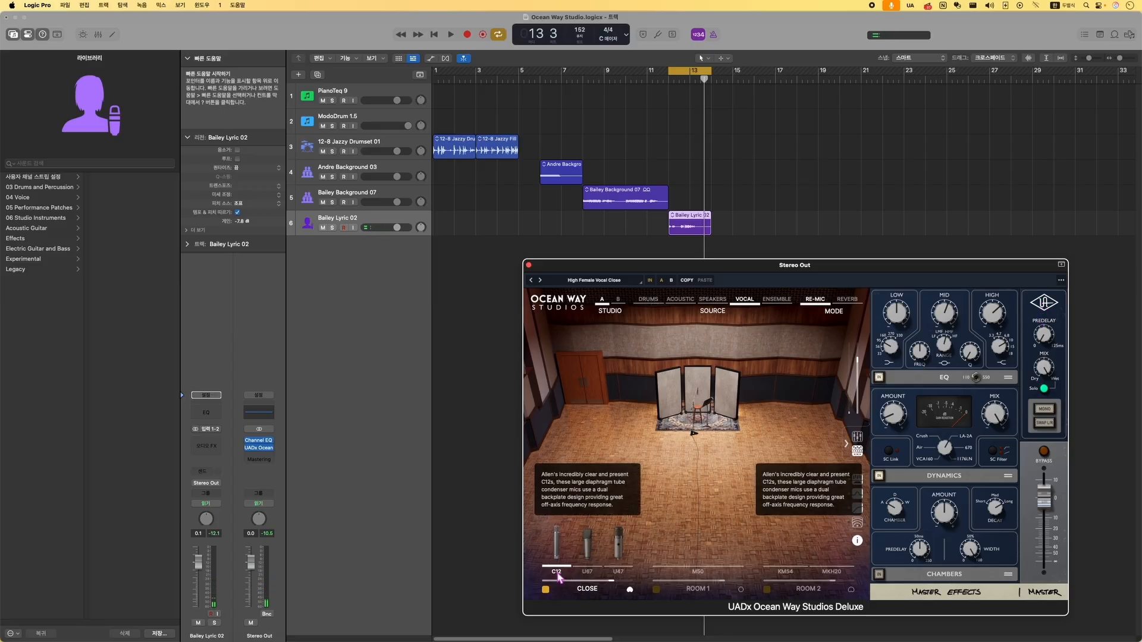
mouse_move(596, 574)
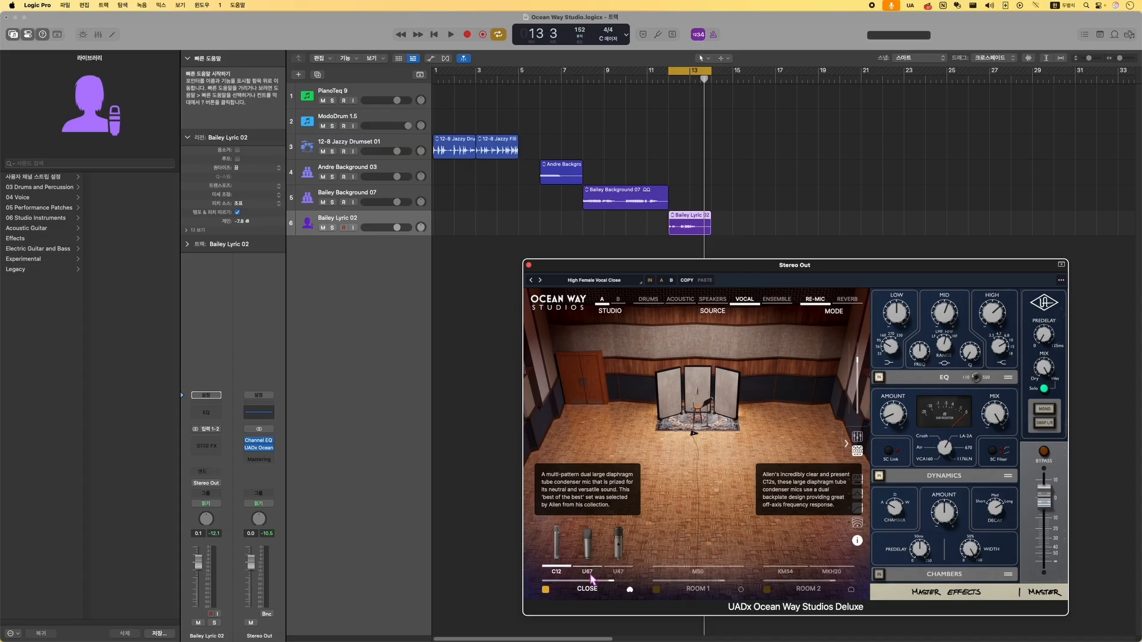
left_click(592, 577)
key("space")
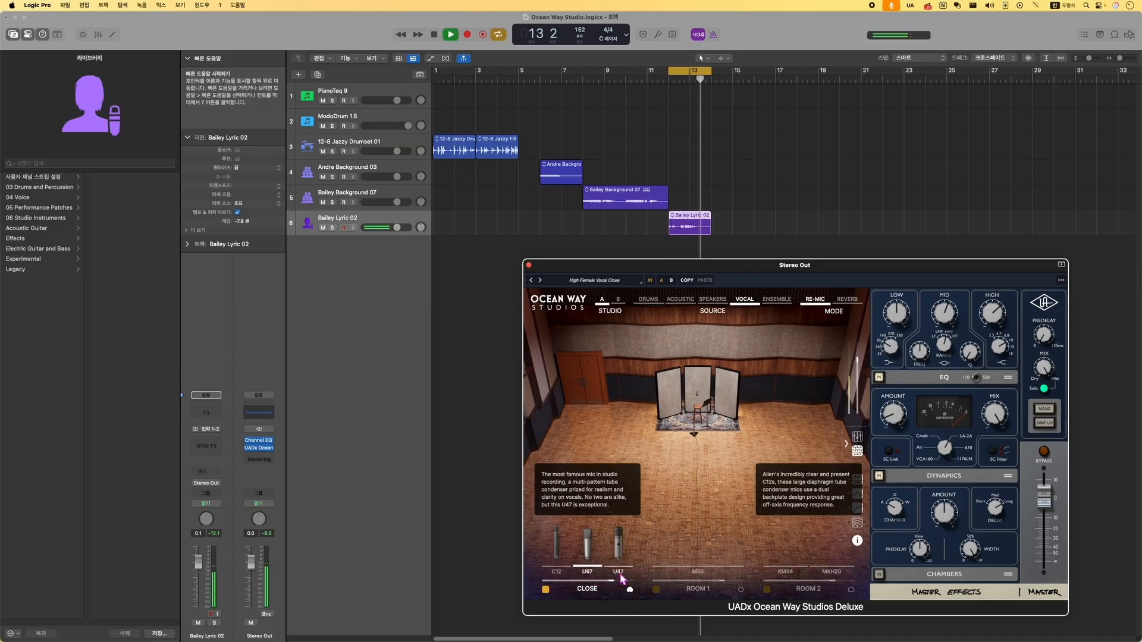
key("space")
left_click(619, 575)
key("space")
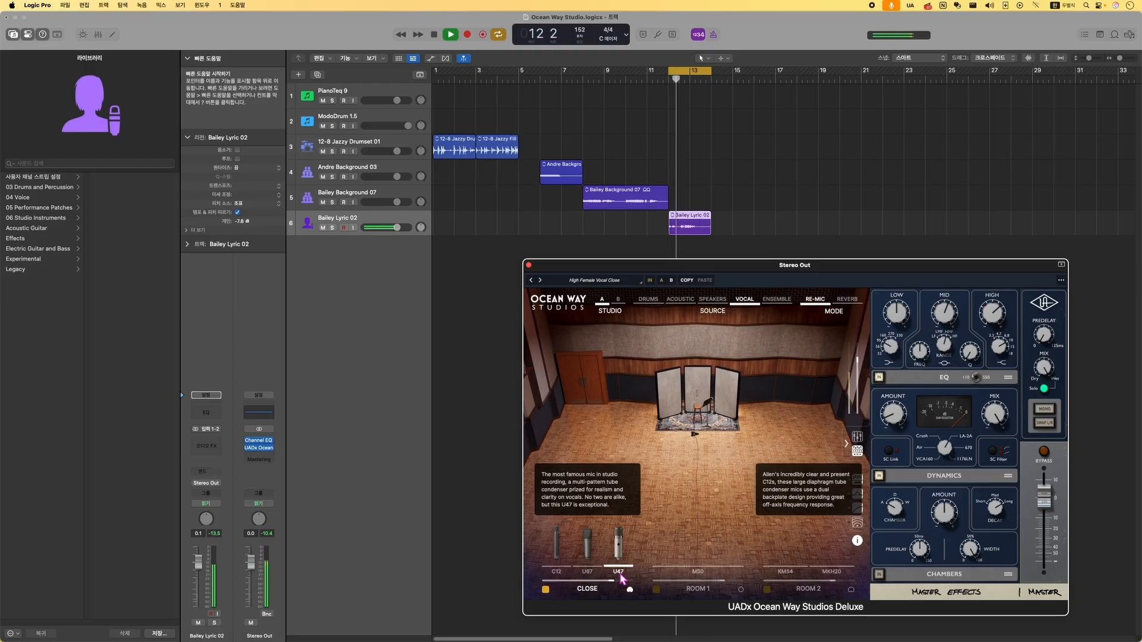
key("space")
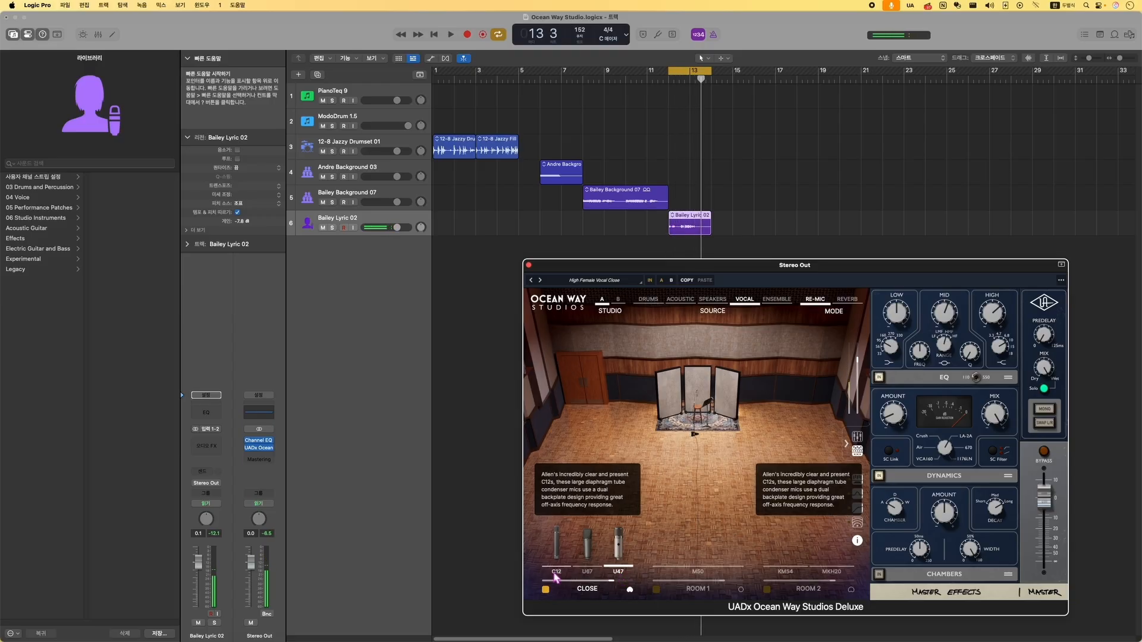
Step: Set the Close mic back to C12 and play the lead vocal, repeating it with the Ocean Way effect switched off
left_click(556, 574)
key("space")
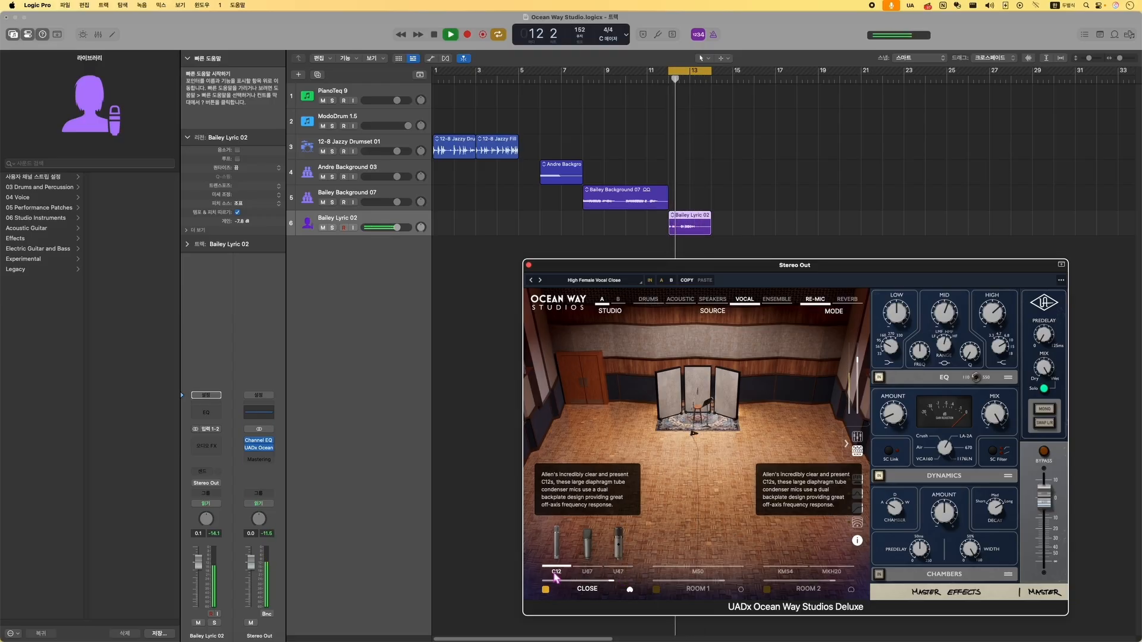
key("space")
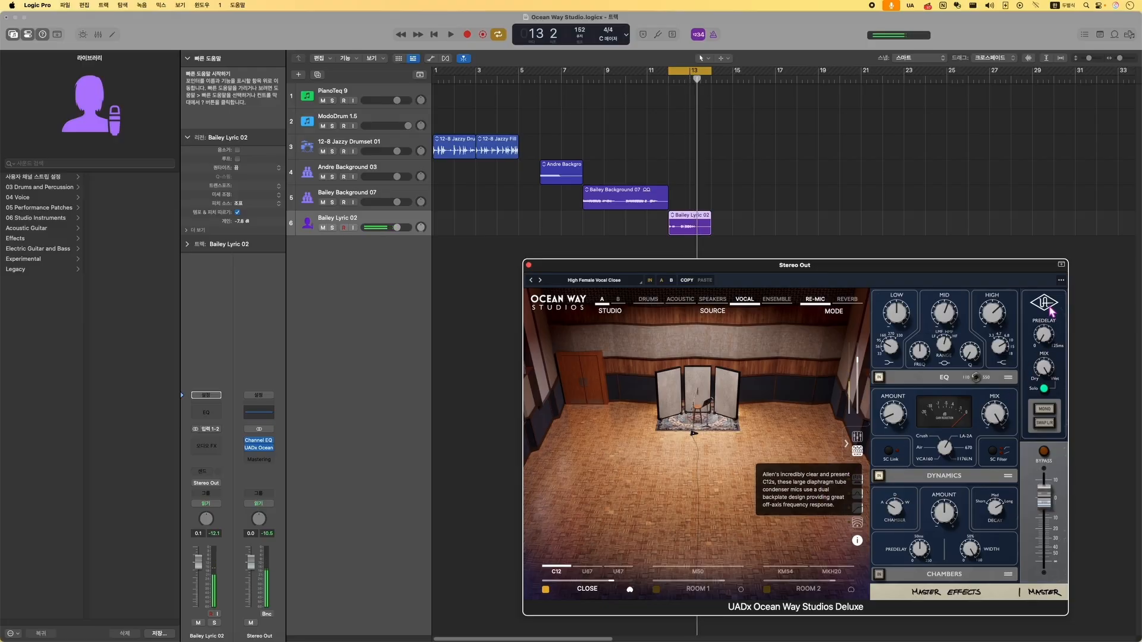
key("space")
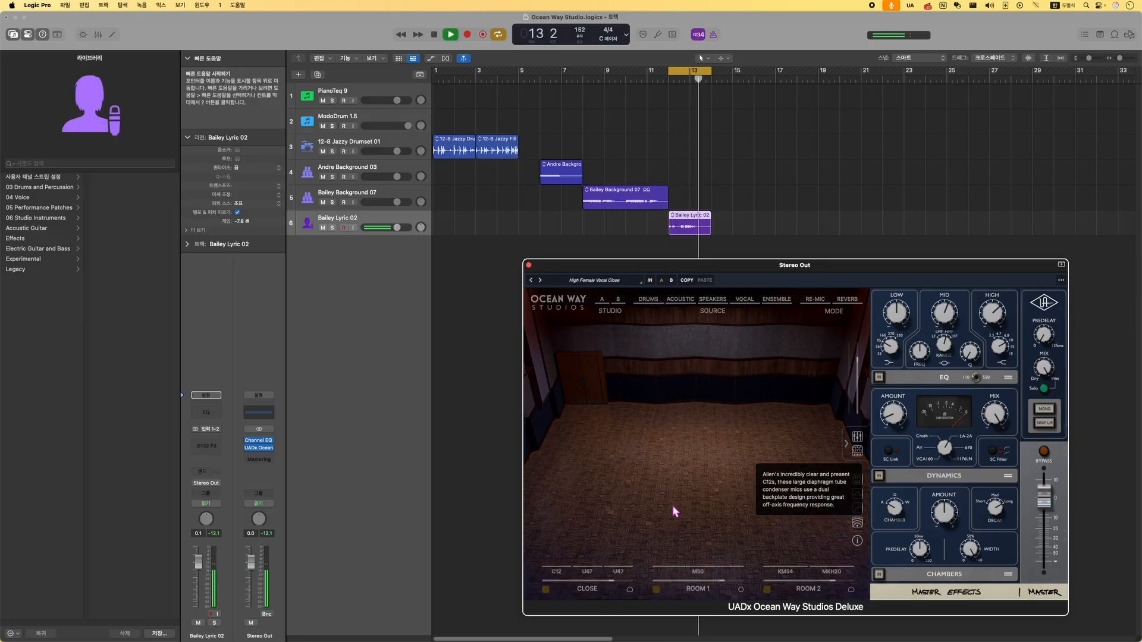
Step: Stop the bypassed playback, switch the Ocean Way effect back on and replay the lead vocal through the C12 Close mic
key("space")
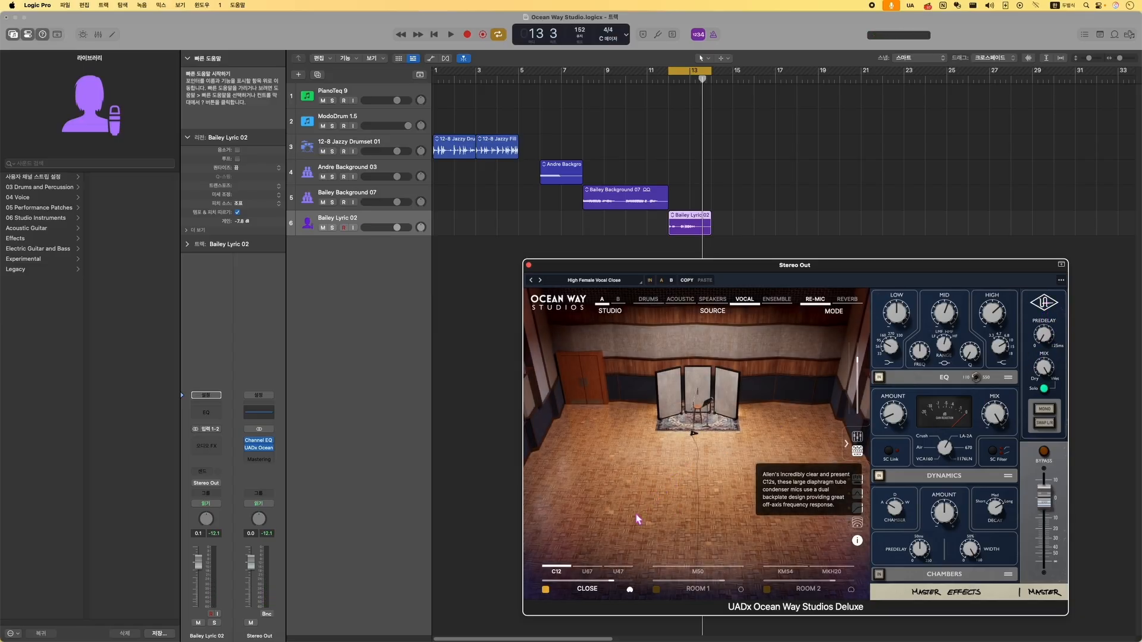
key("space")
mouse_move(604, 576)
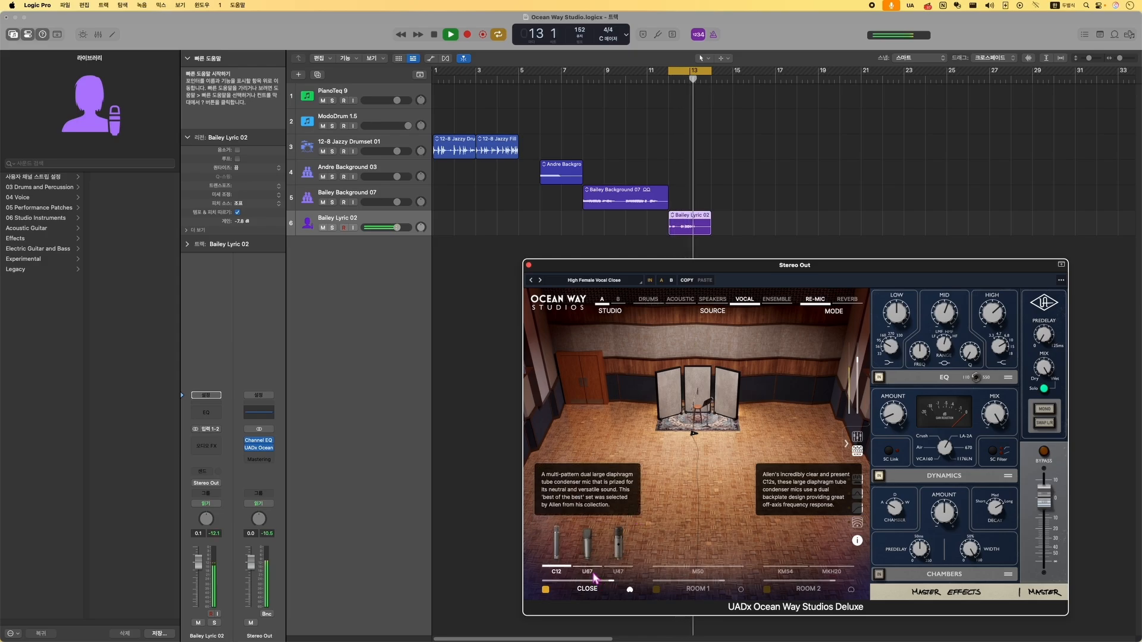
key("space")
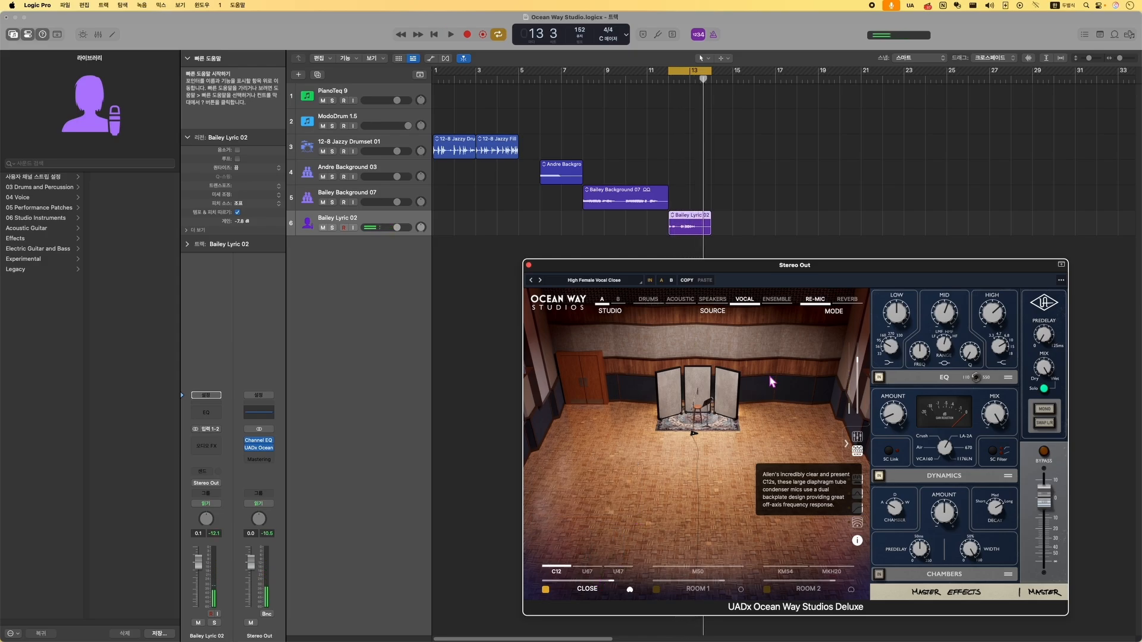
Step: Load the Roomy Vocal With Chamber preset and compare the lead vocal with the Ocean Way effect on and off, leaving it on
left_click(539, 280)
key("space")
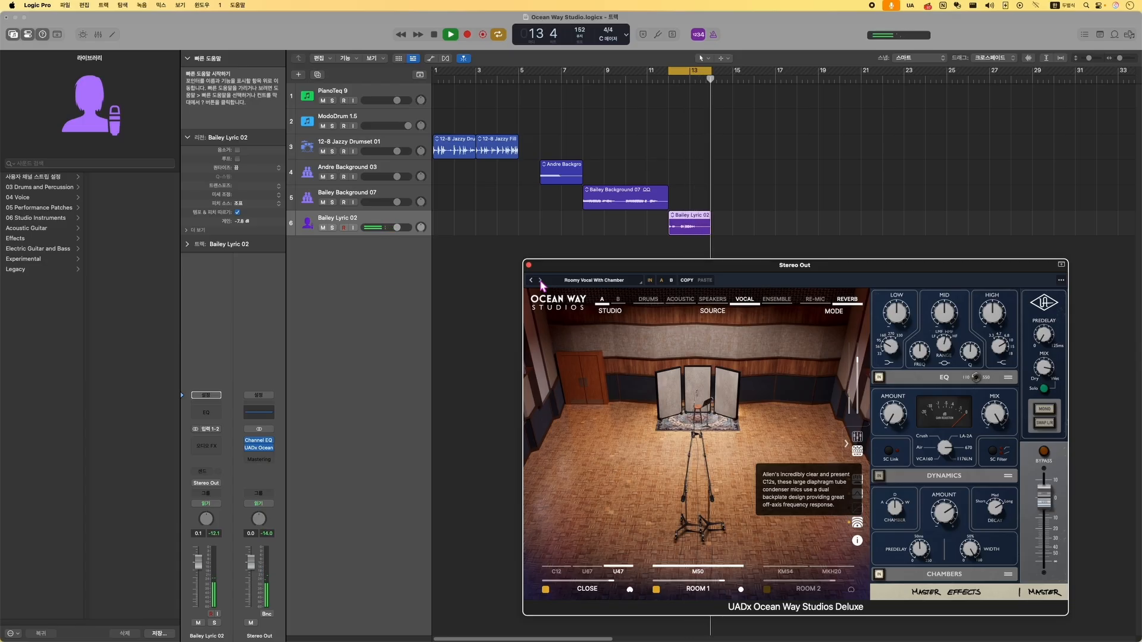
key("space")
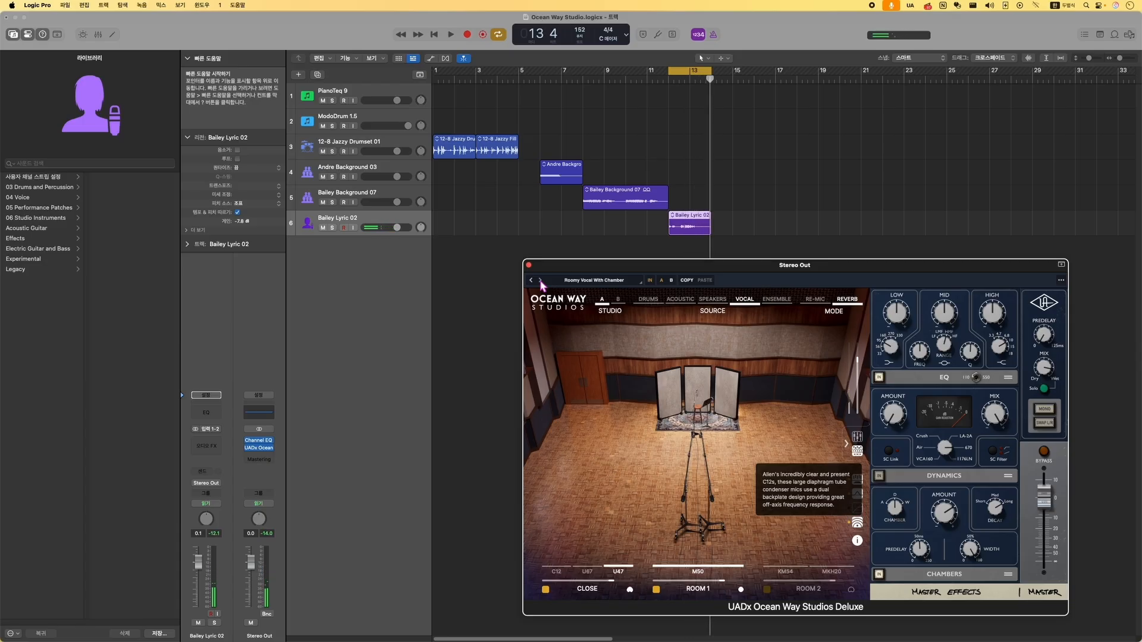
left_click(1053, 309)
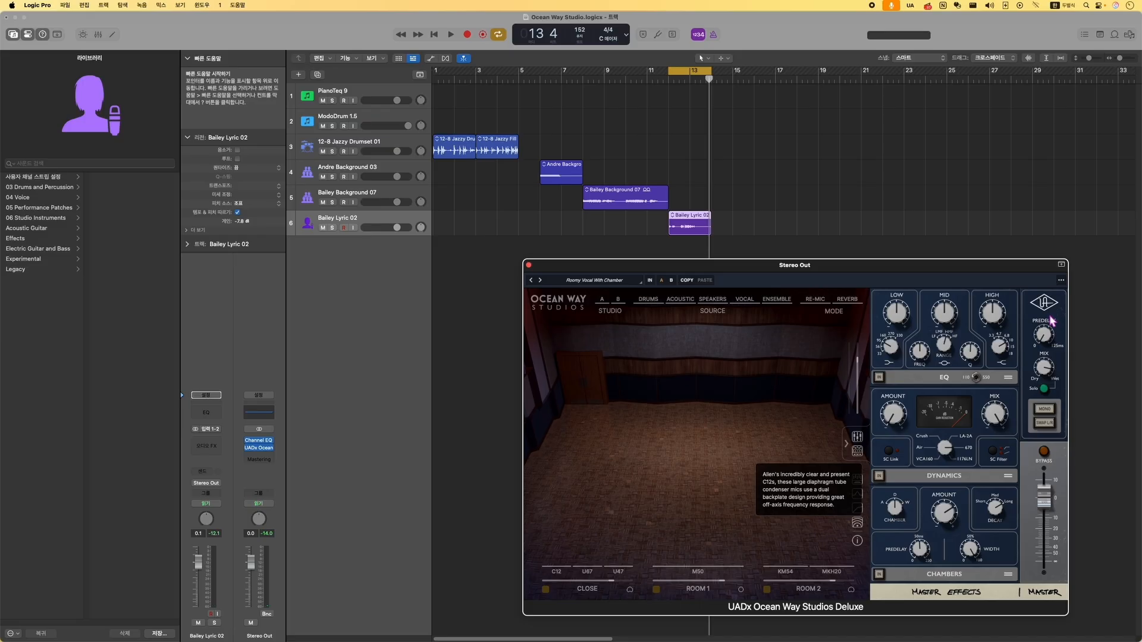
left_click(1047, 312)
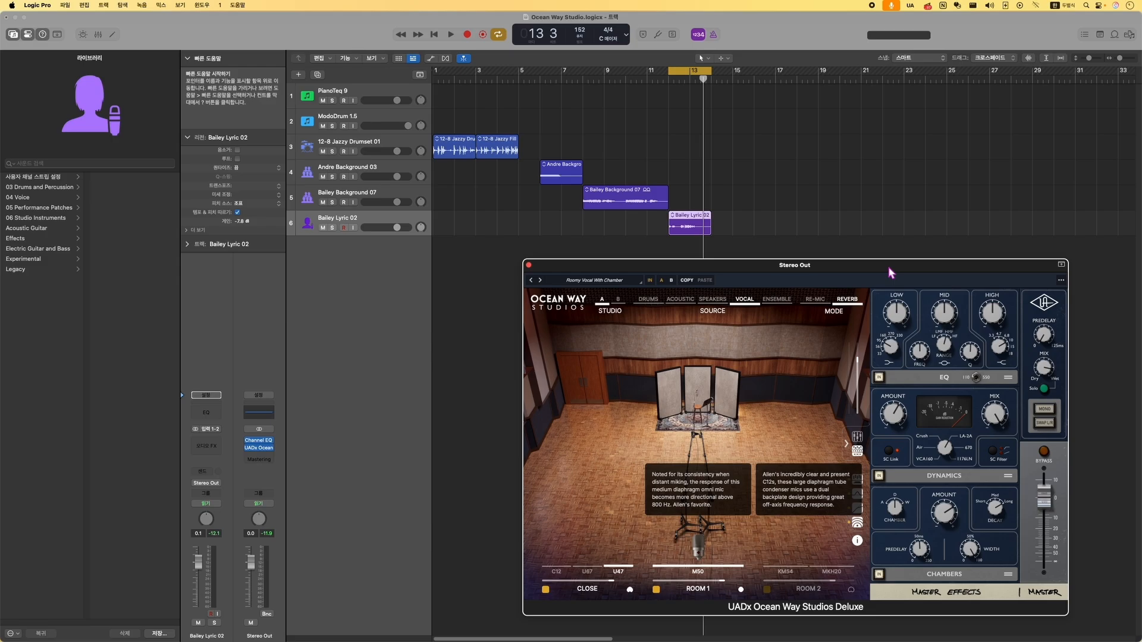
Step: Look through the Source categories from Drums to Vocal, keeping Vocal as the source
left_click(651, 301)
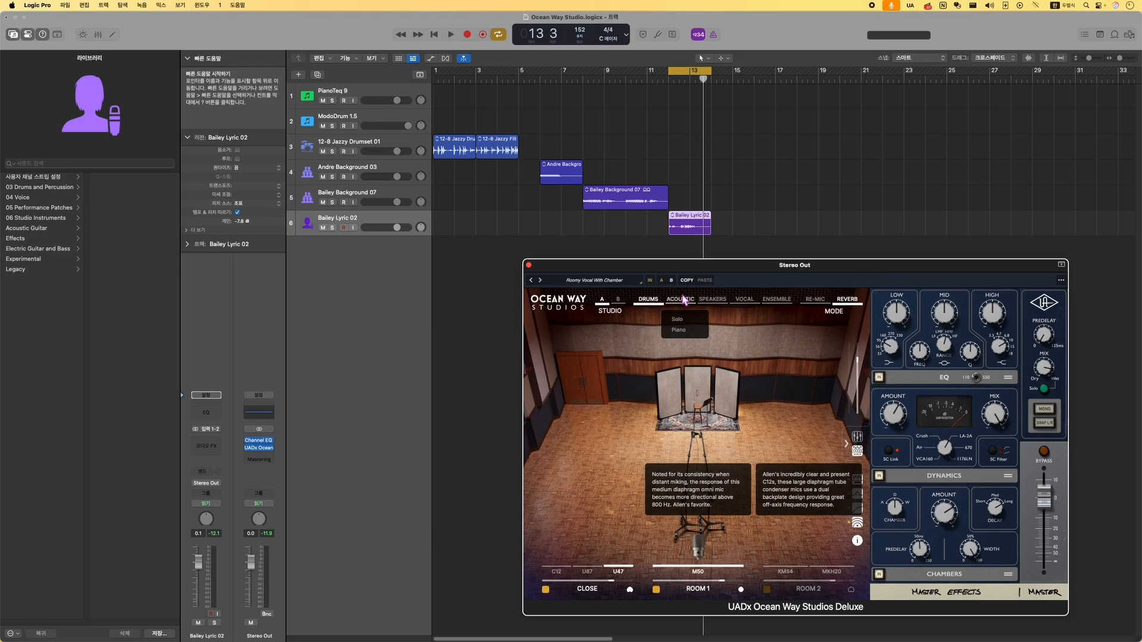
left_click(746, 304)
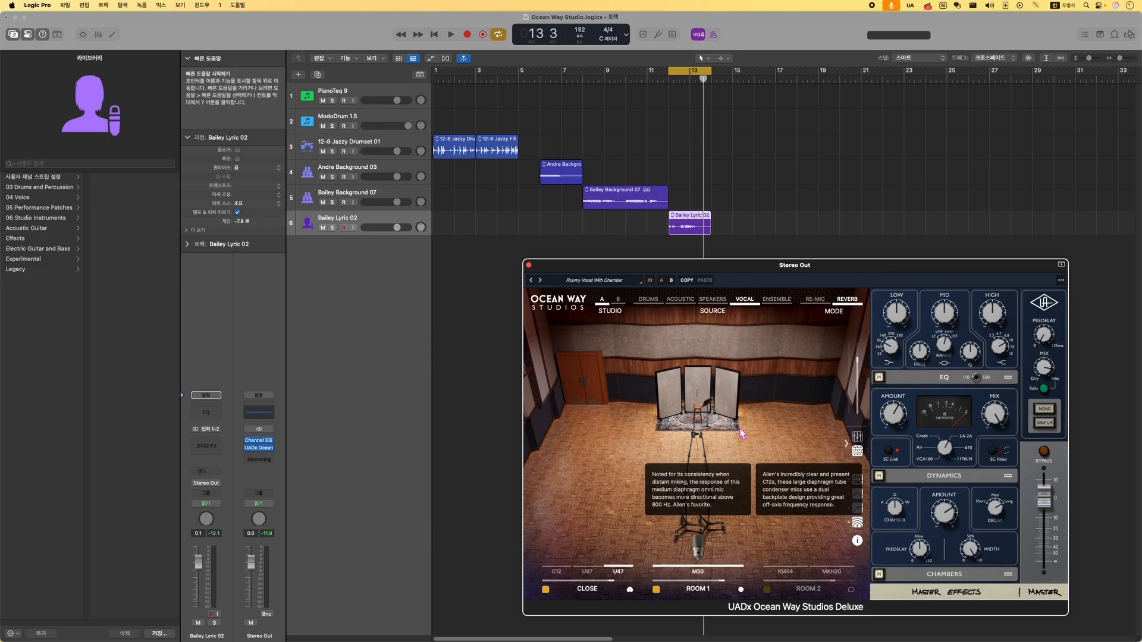